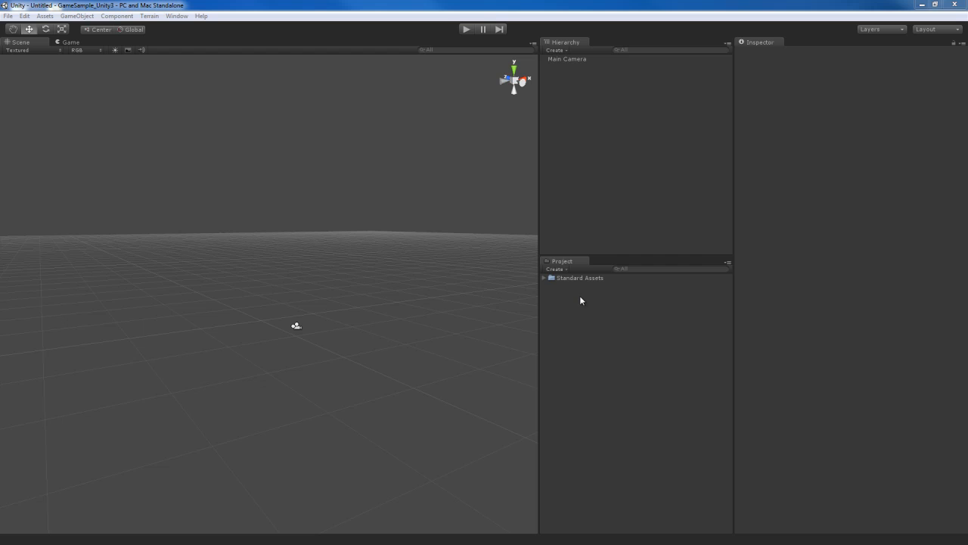
- Create a new folder named Warehouse at the root level of the project assets
{"action": "left_click", "coordinate": [544, 278]}
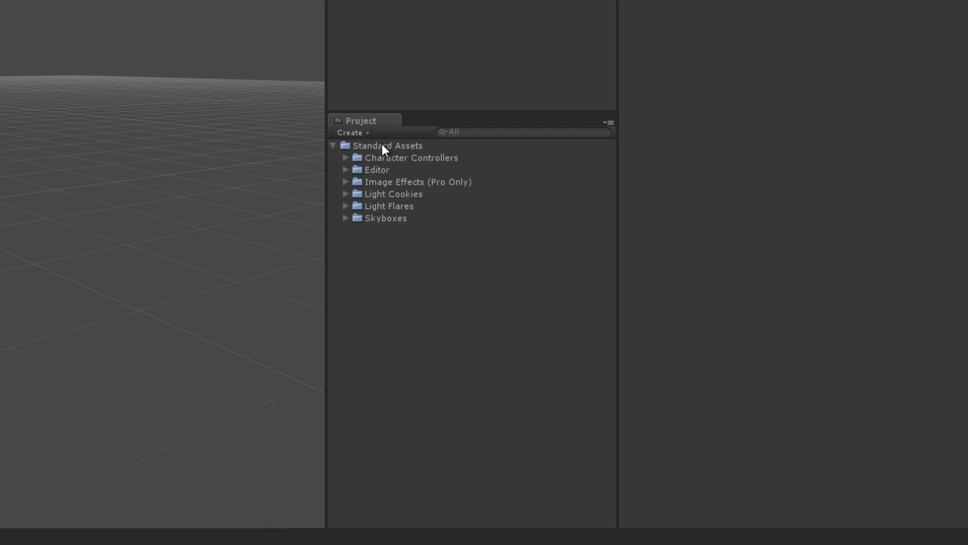
{"action": "left_click", "coordinate": [332, 146]}
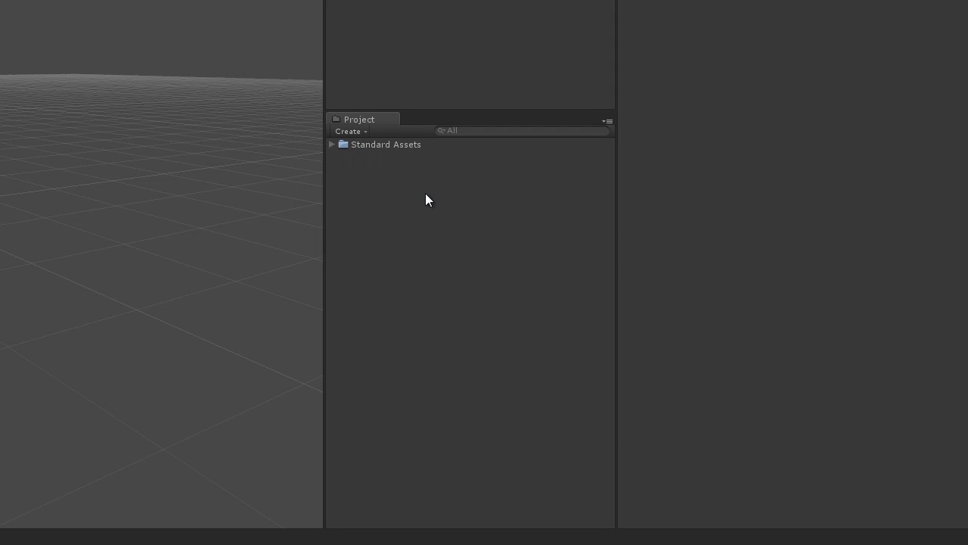
{"action": "right_click", "coordinate": [402, 186]}
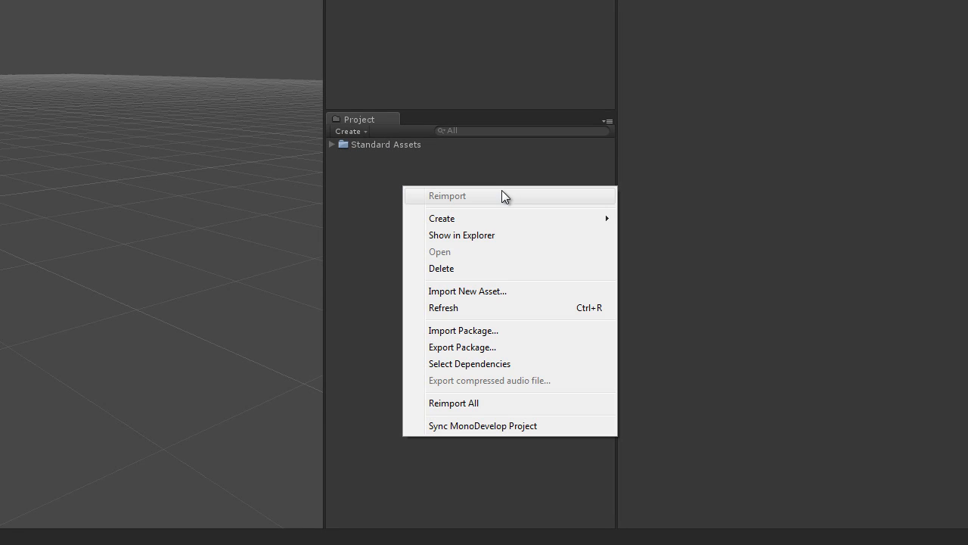
{"action": "mouse_move", "coordinate": [492, 219]}
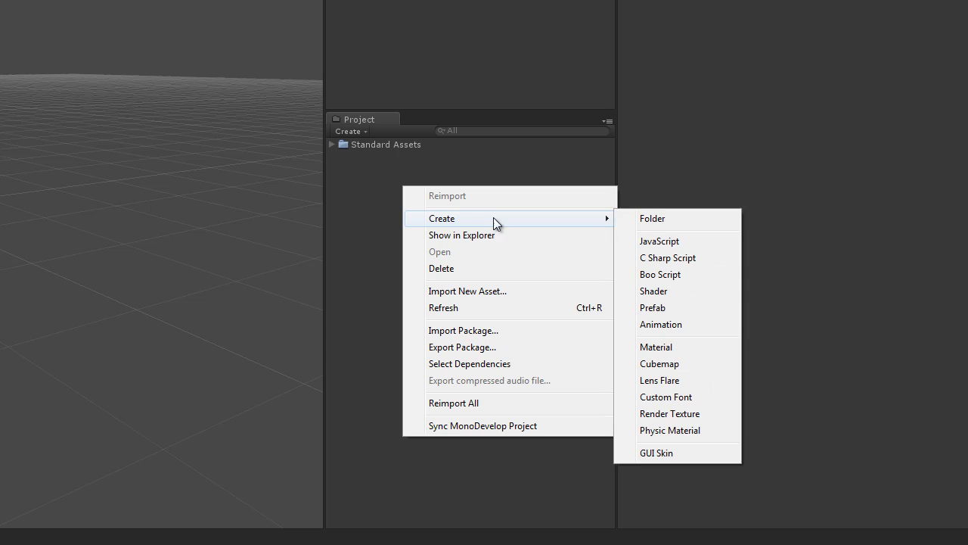
{"action": "left_click", "coordinate": [651, 221]}
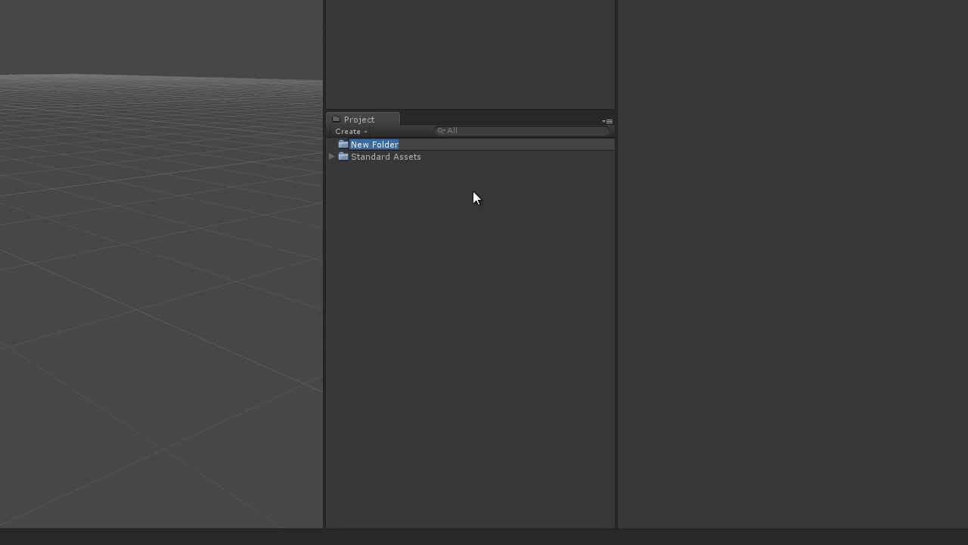
{"action": "type", "text": "Warehouse"}
{"action": "key", "text": "Return"}
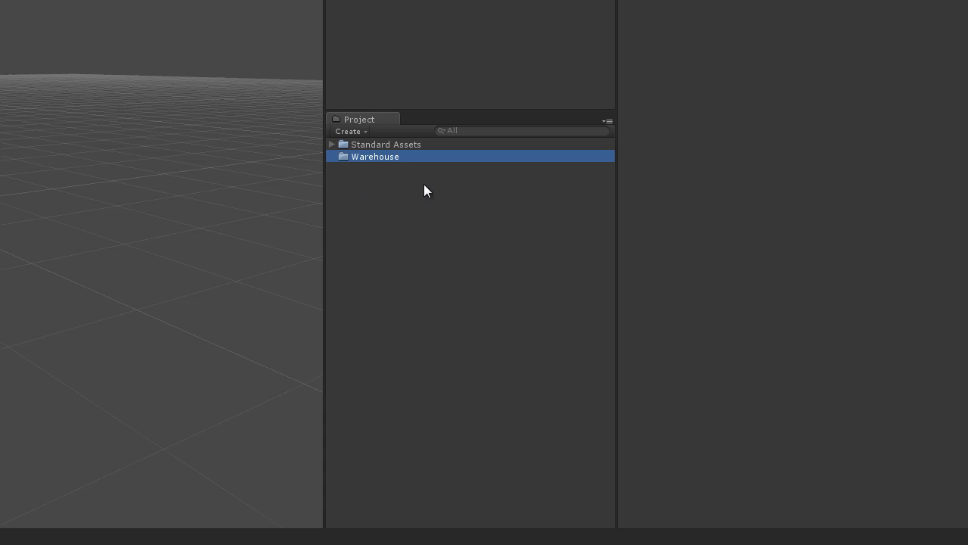
- Create a subfolder named Meshes inside the Warehouse folder
{"action": "right_click", "coordinate": [377, 157]}
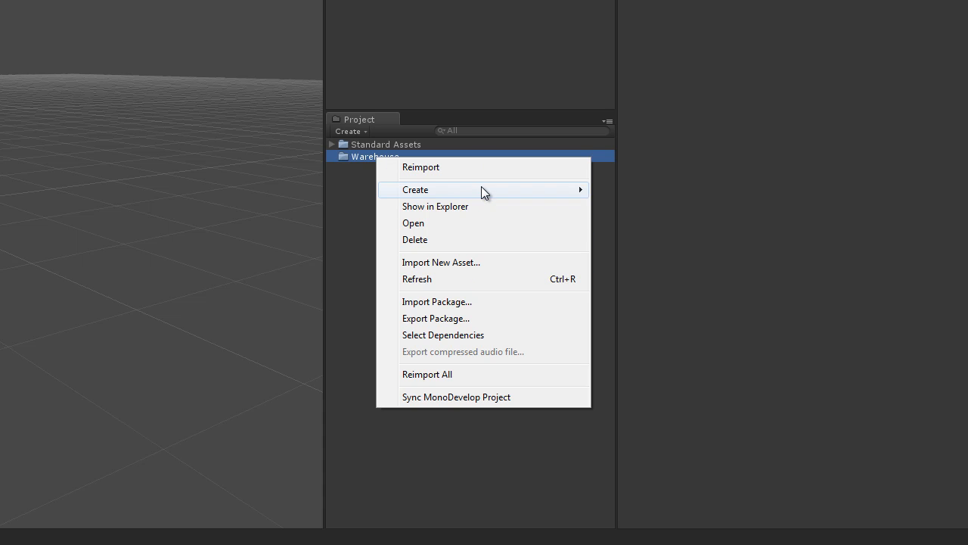
{"action": "mouse_move", "coordinate": [481, 189]}
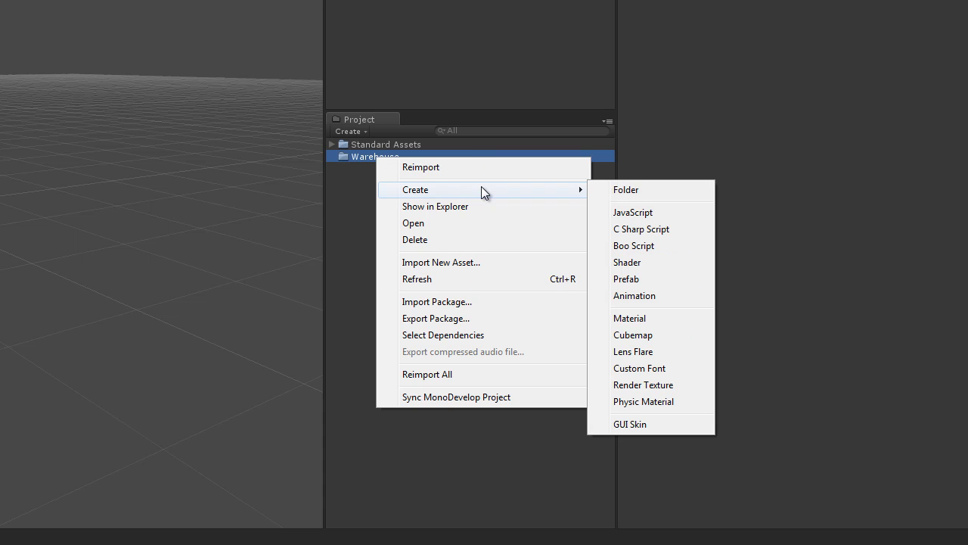
{"action": "left_click", "coordinate": [627, 193]}
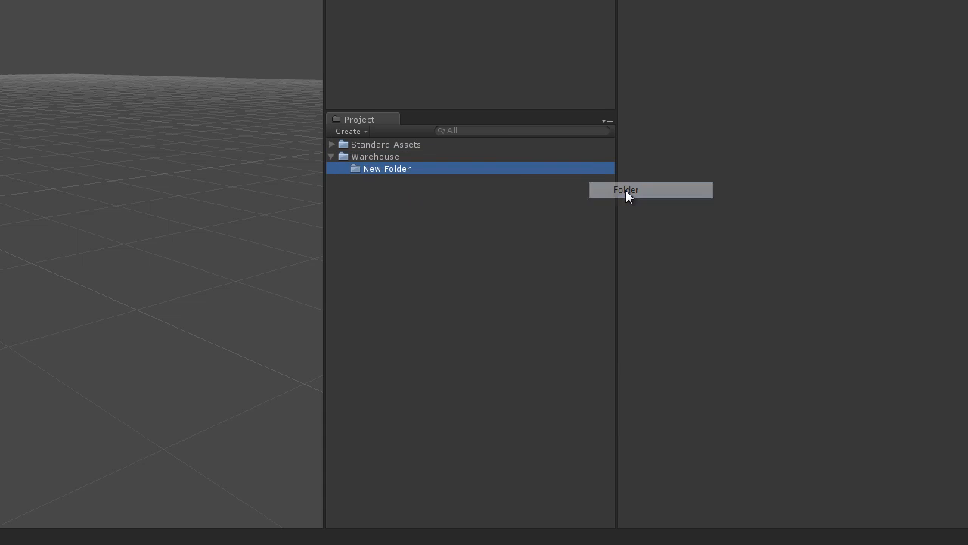
{"action": "left_click", "coordinate": [401, 170]}
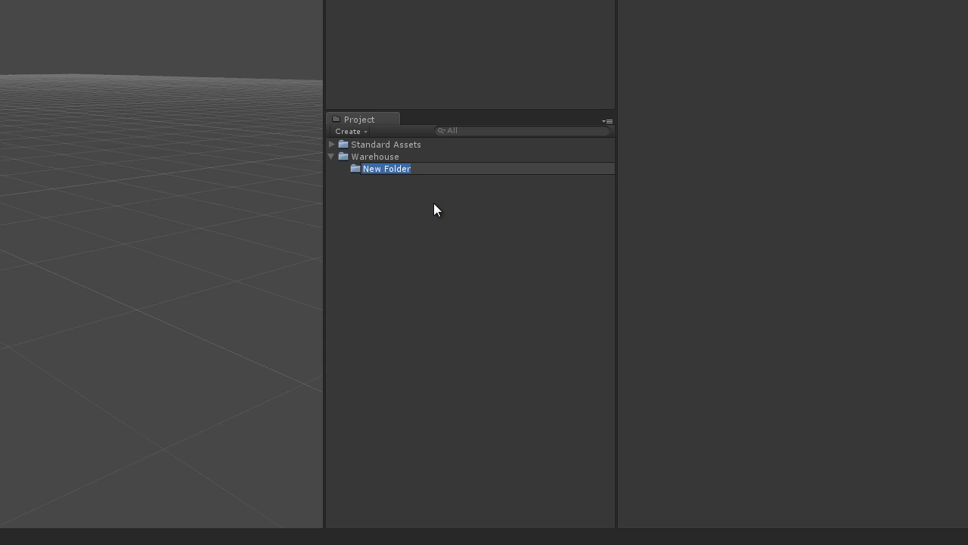
{"action": "type", "text": "Meshes"}
{"action": "key", "text": "Return"}
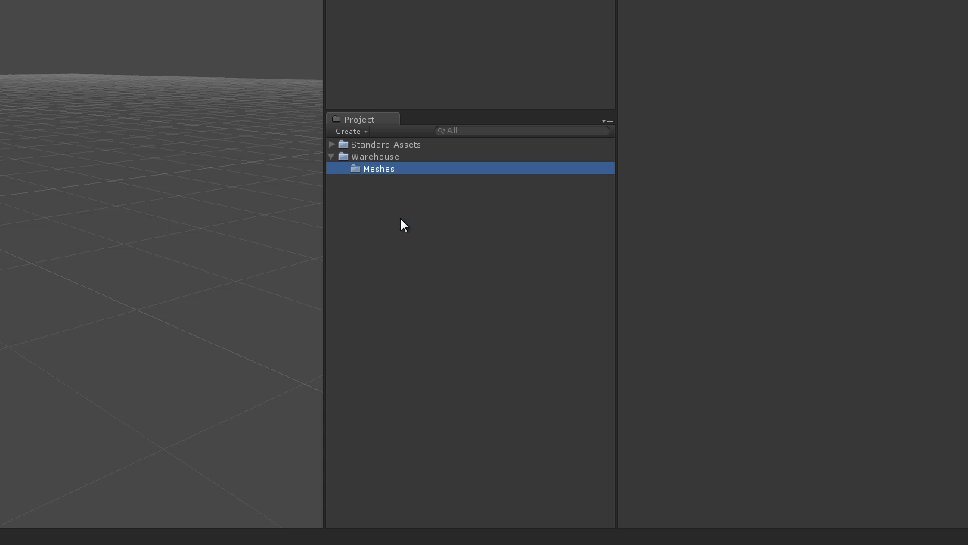
{"action": "left_click", "coordinate": [385, 229]}
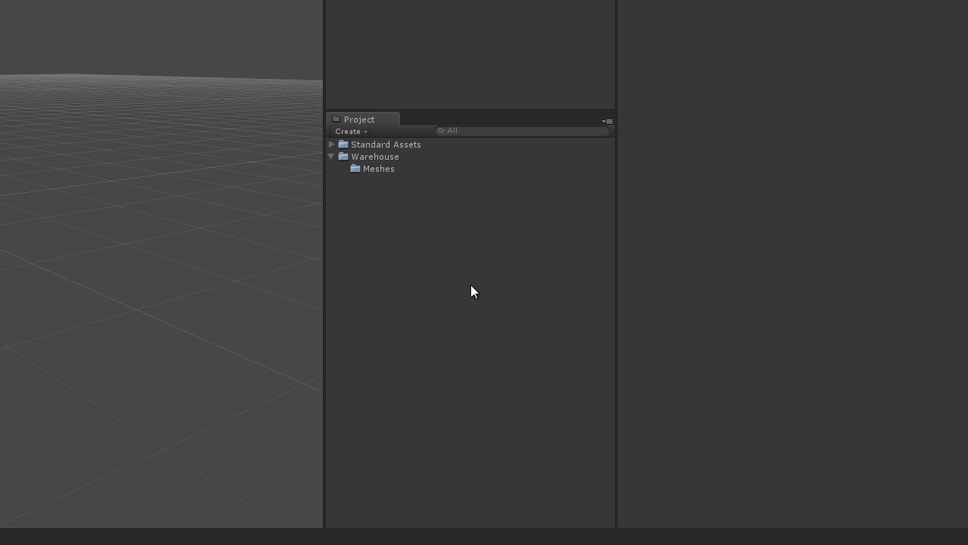
- Import Cables_and_Pipes.fbx from Unity_Tutorial_Projects > Game_Assets > Meshes as a new asset into the project's Meshes folder
{"action": "left_click", "coordinate": [383, 157]}
{"action": "left_click", "coordinate": [383, 168]}
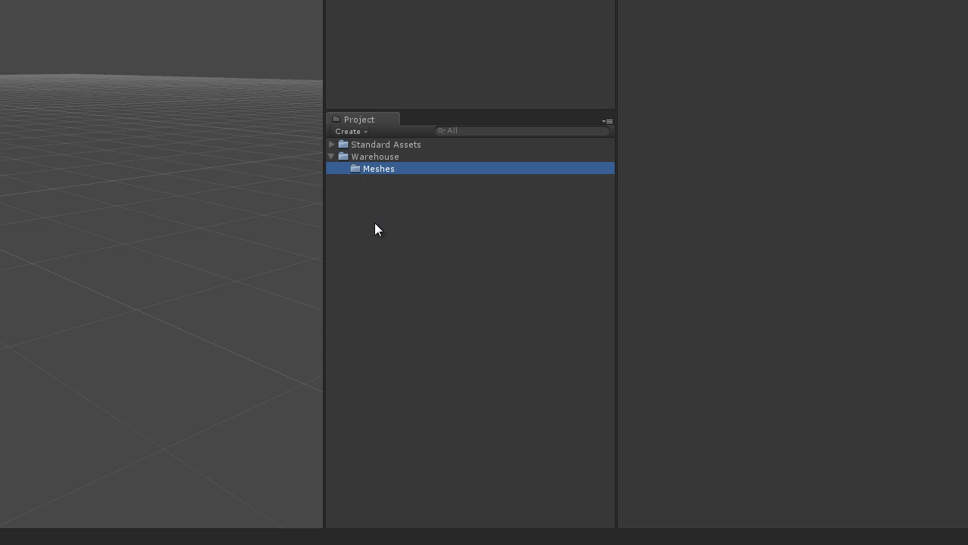
{"action": "right_click", "coordinate": [378, 173]}
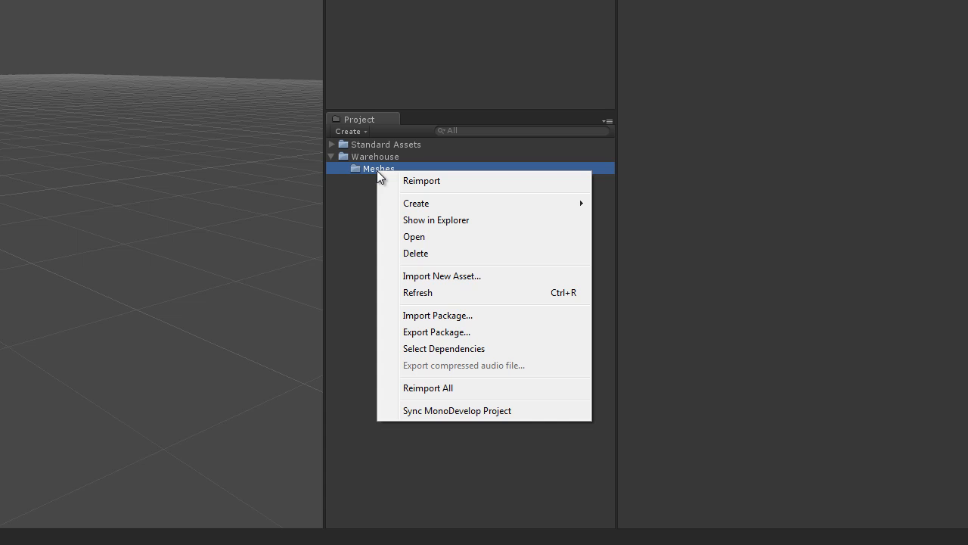
{"action": "left_click", "coordinate": [463, 278]}
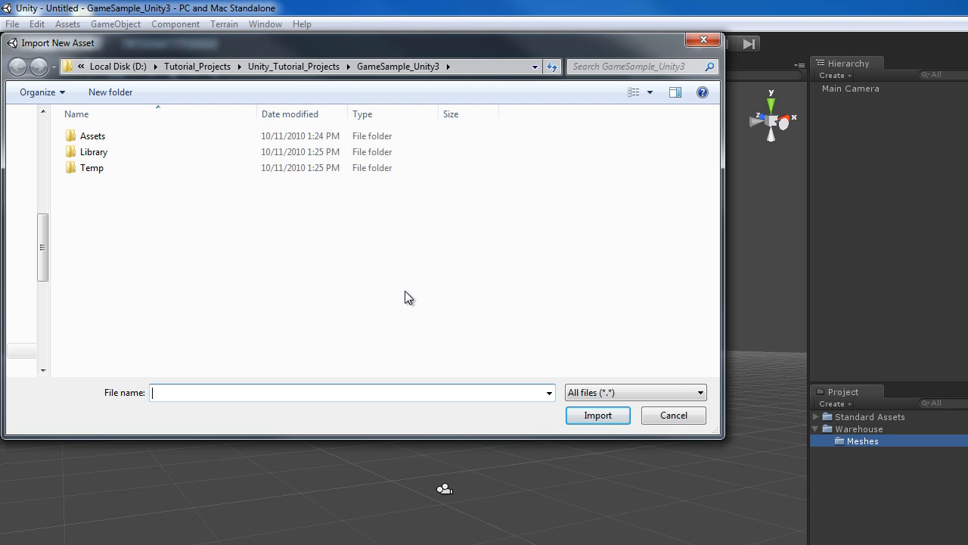
{"action": "left_click", "coordinate": [318, 68]}
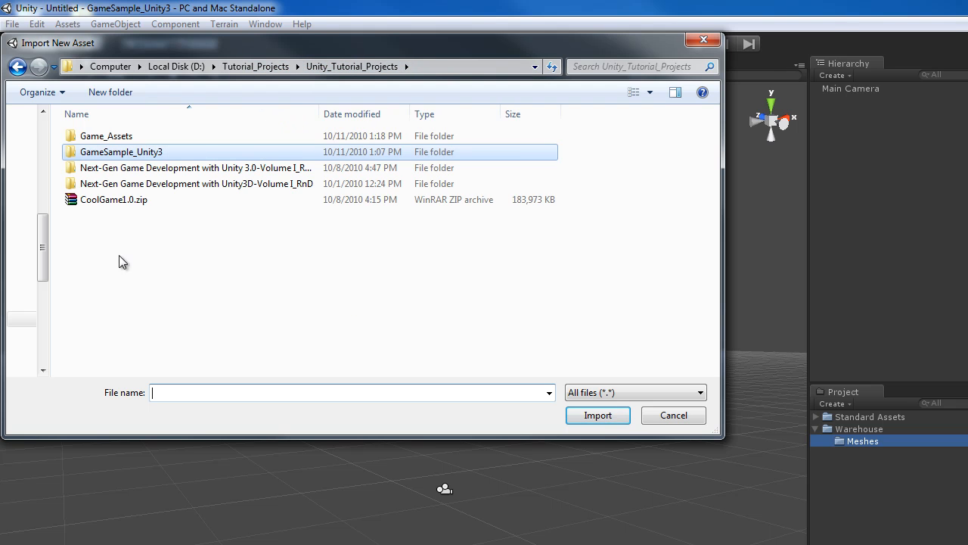
{"action": "left_click", "coordinate": [123, 137]}
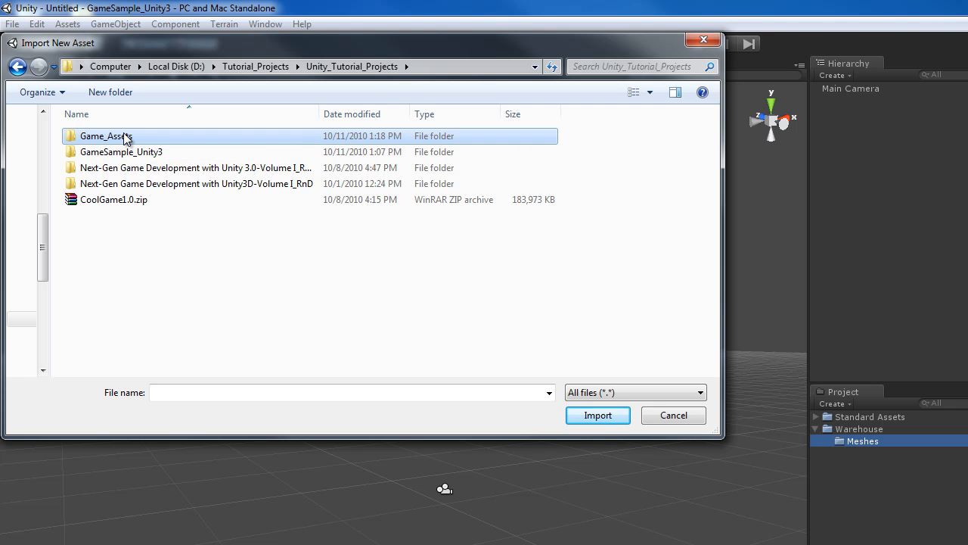
{"action": "double_click", "coordinate": [124, 136]}
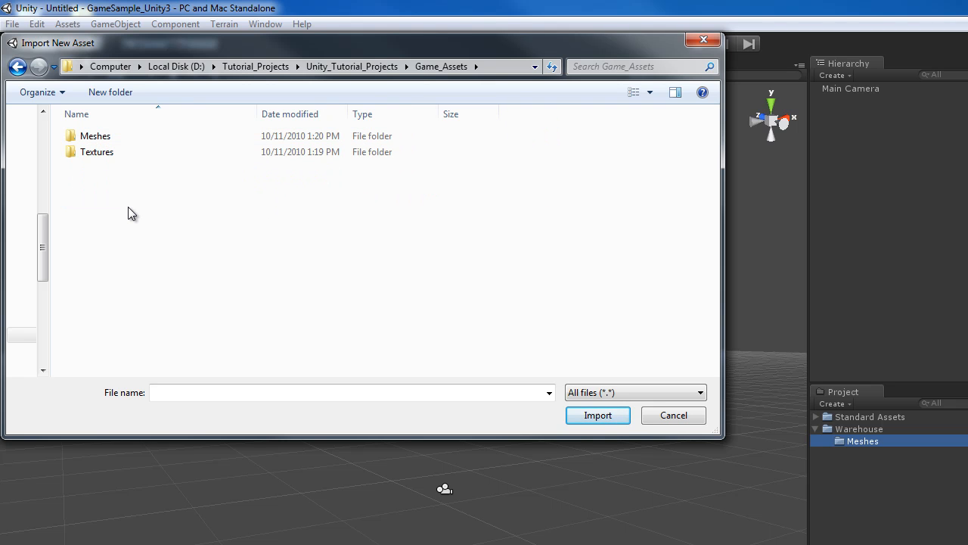
{"action": "left_click", "coordinate": [99, 136]}
{"action": "left_click", "coordinate": [99, 152]}
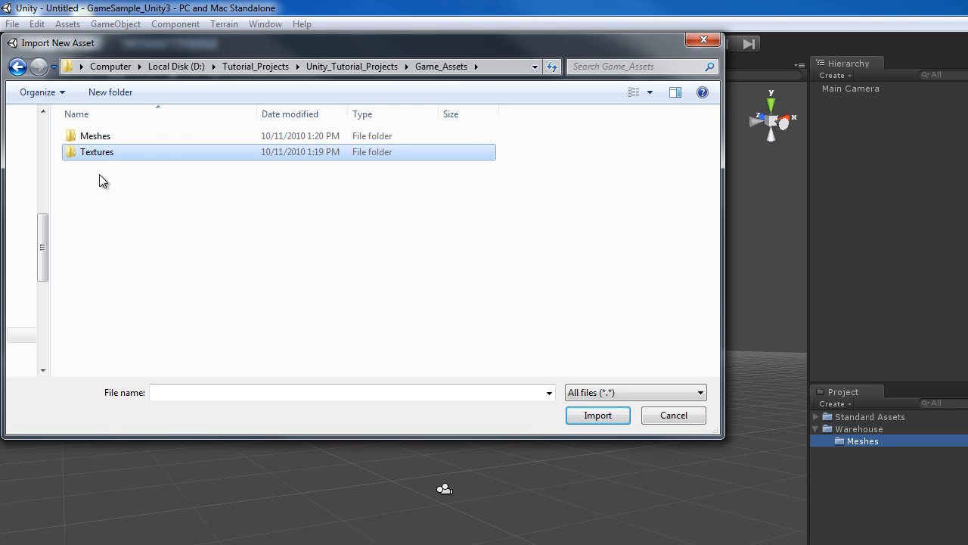
{"action": "left_click", "coordinate": [99, 140]}
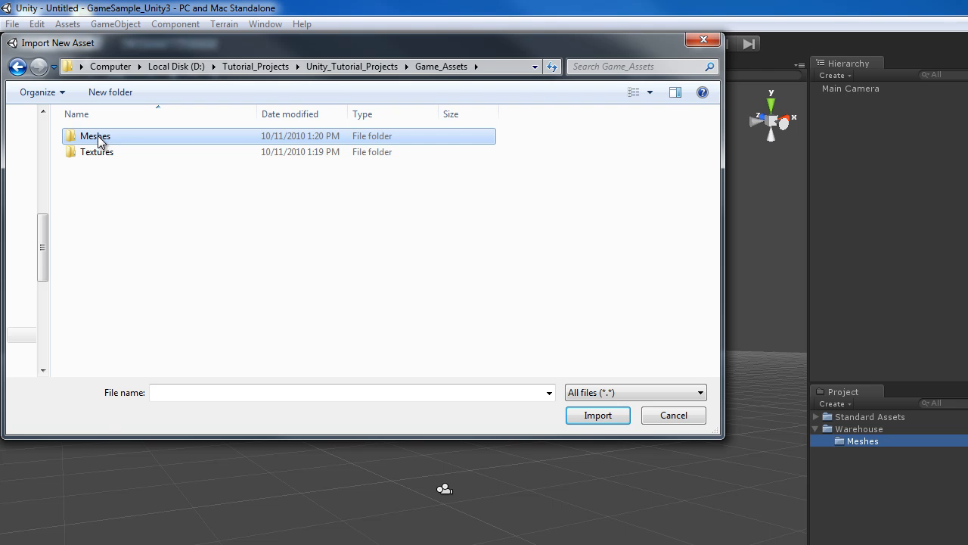
{"action": "double_click", "coordinate": [99, 138]}
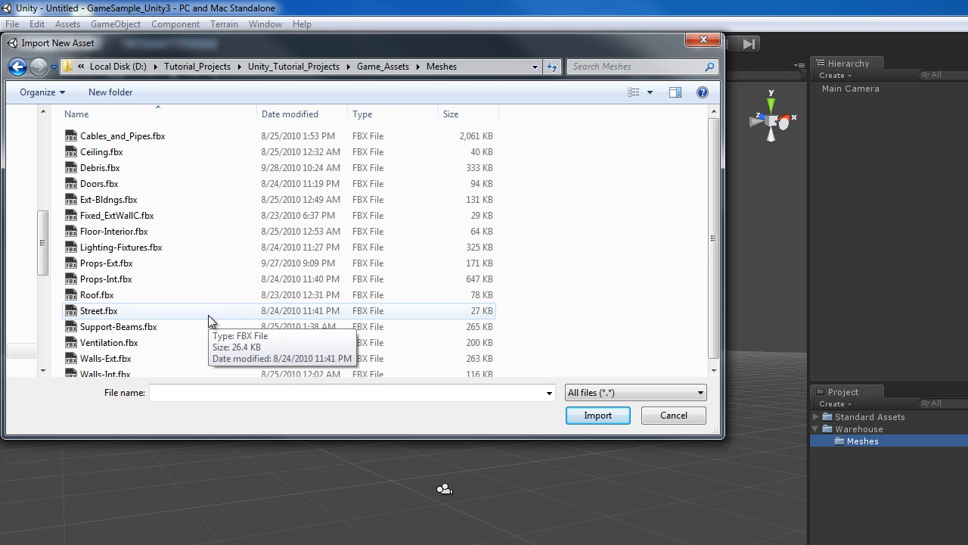
{"action": "double_click", "coordinate": [143, 136]}
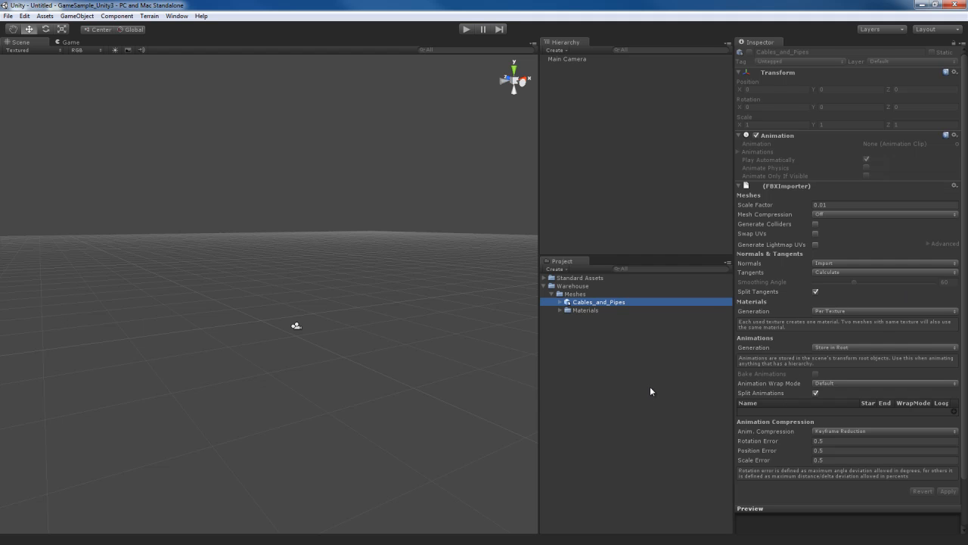
- Examine the individual cables and wallbox materials in the Materials folder that came with the Cables_and_Pipes mesh
{"action": "left_click", "coordinate": [597, 310]}
{"action": "left_click", "coordinate": [560, 310]}
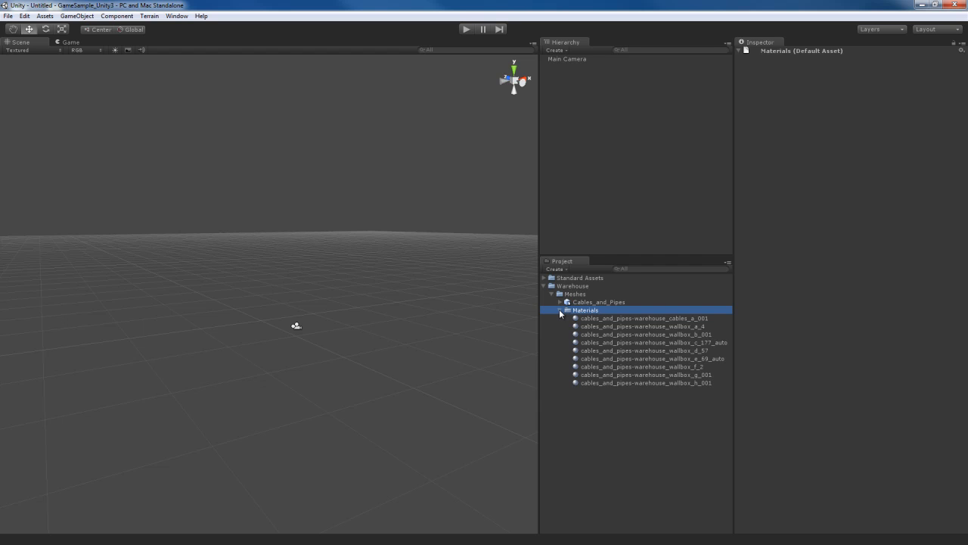
{"action": "left_click", "coordinate": [620, 318]}
{"action": "left_click", "coordinate": [621, 326]}
{"action": "left_click", "coordinate": [622, 334]}
{"action": "left_click", "coordinate": [622, 351]}
{"action": "left_click", "coordinate": [622, 358]}
{"action": "left_click", "coordinate": [622, 374]}
{"action": "left_click", "coordinate": [623, 382]}
{"action": "left_click", "coordinate": [624, 375]}
{"action": "left_click", "coordinate": [623, 366]}
{"action": "left_click", "coordinate": [624, 358]}
{"action": "left_click", "coordinate": [624, 350]}
{"action": "left_click", "coordinate": [625, 342]}
{"action": "left_click", "coordinate": [626, 334]}
{"action": "left_click", "coordinate": [626, 326]}
{"action": "left_click", "coordinate": [619, 317]}
{"action": "left_click", "coordinate": [561, 310]}
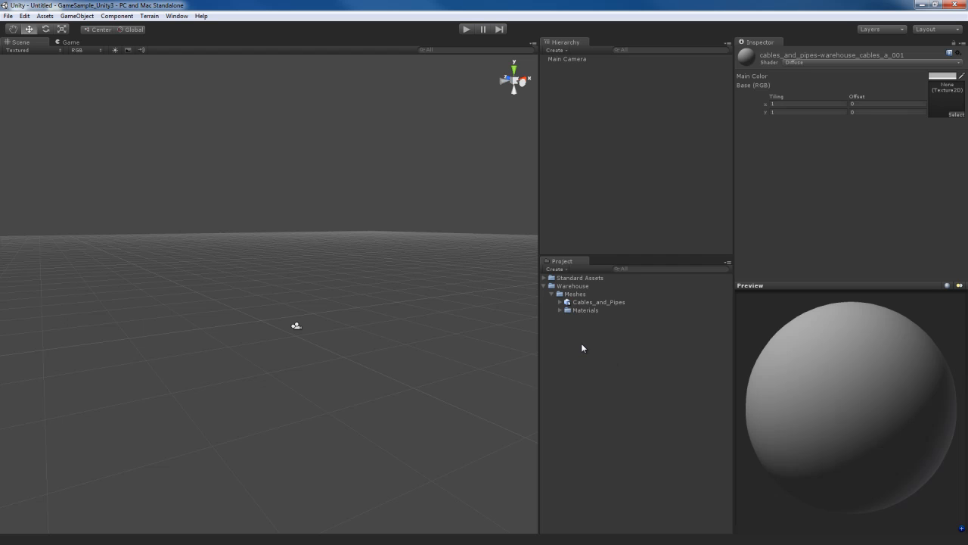
{"action": "right_click", "coordinate": [576, 294]}
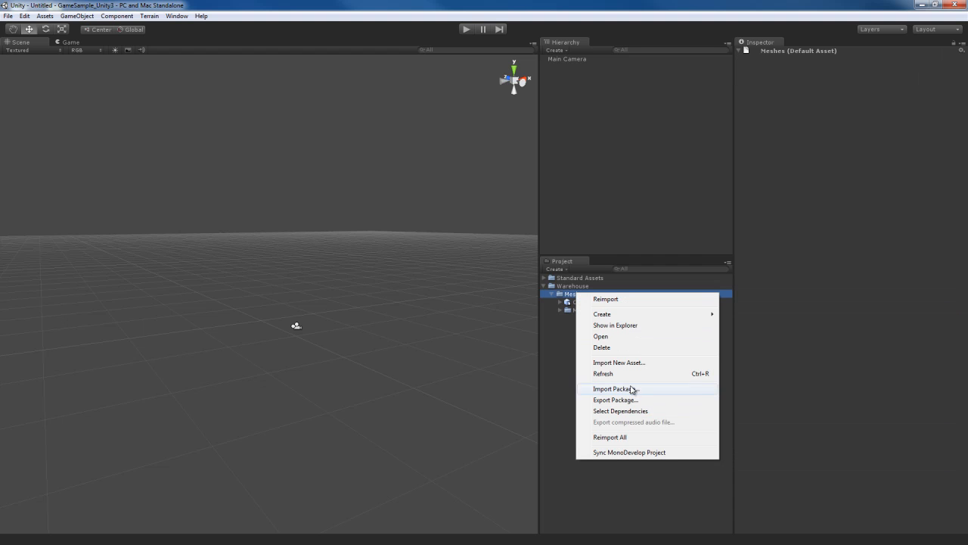
{"action": "left_click", "coordinate": [618, 362]}
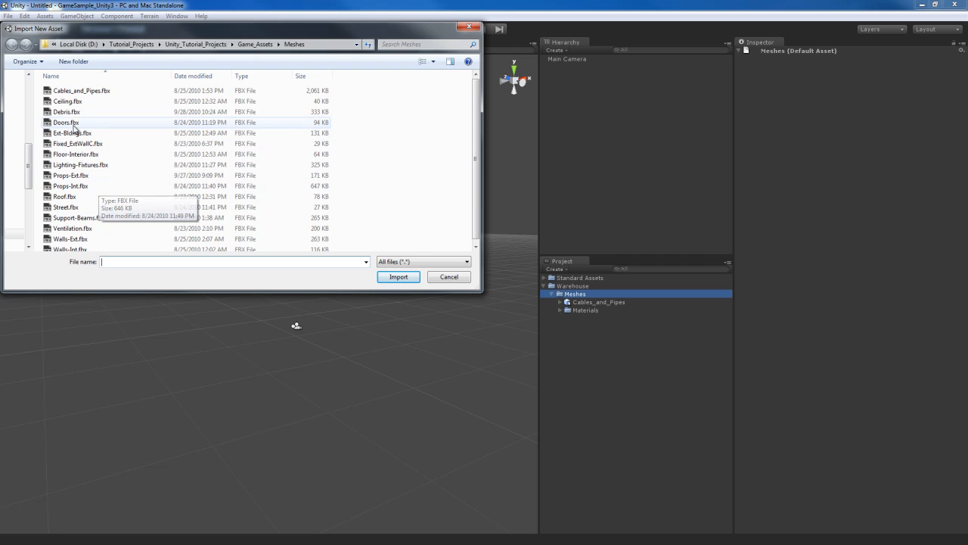
{"action": "left_click", "coordinate": [76, 92]}
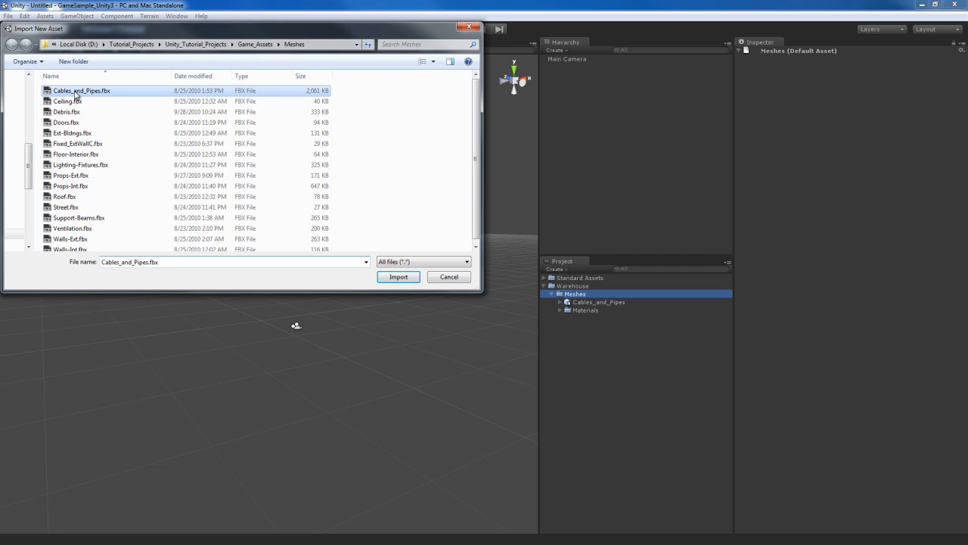
{"action": "left_click", "coordinate": [75, 188]}
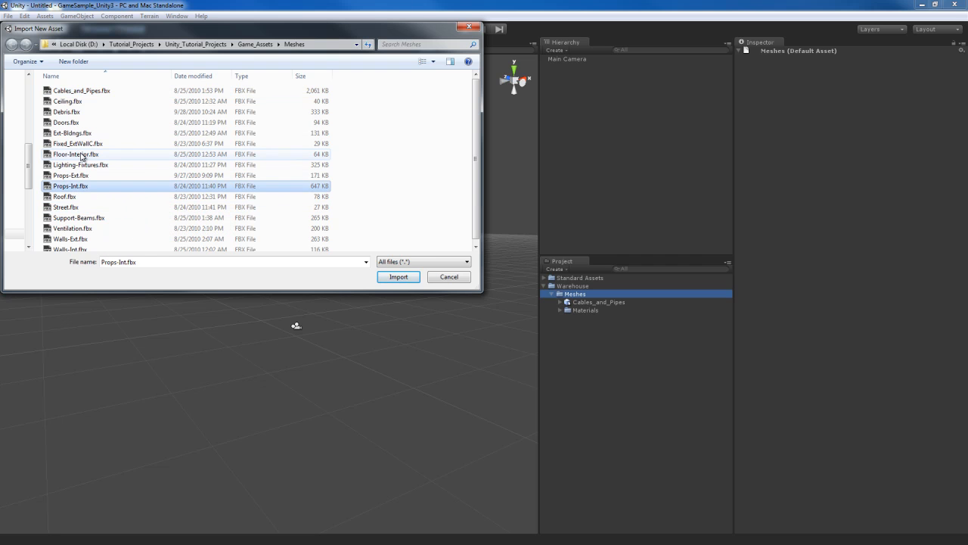
{"action": "left_click", "coordinate": [79, 93]}
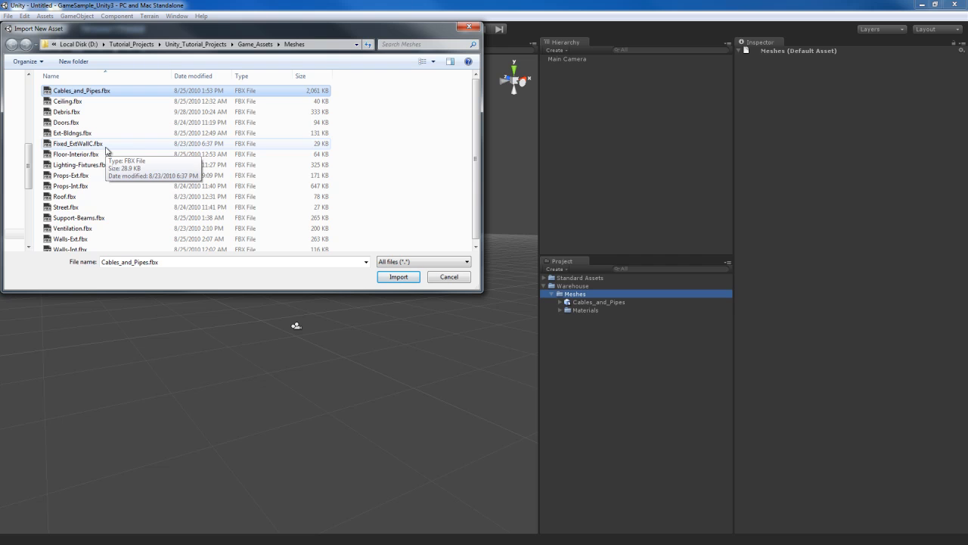
{"action": "scroll", "coordinate": [127, 197], "scroll_direction": "down", "scroll_amount": 1}
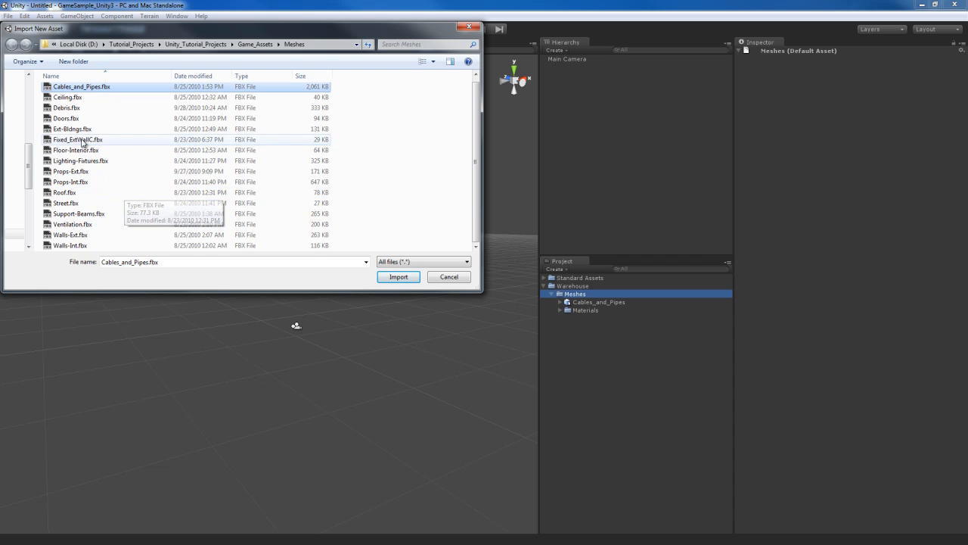
{"action": "scroll", "coordinate": [130, 217], "scroll_direction": "up", "scroll_amount": 1}
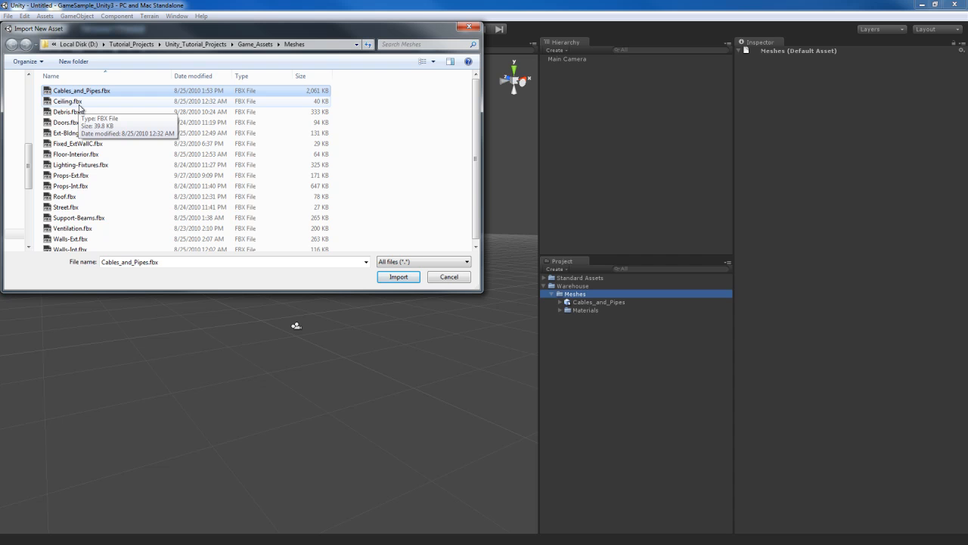
{"action": "left_click", "coordinate": [449, 278]}
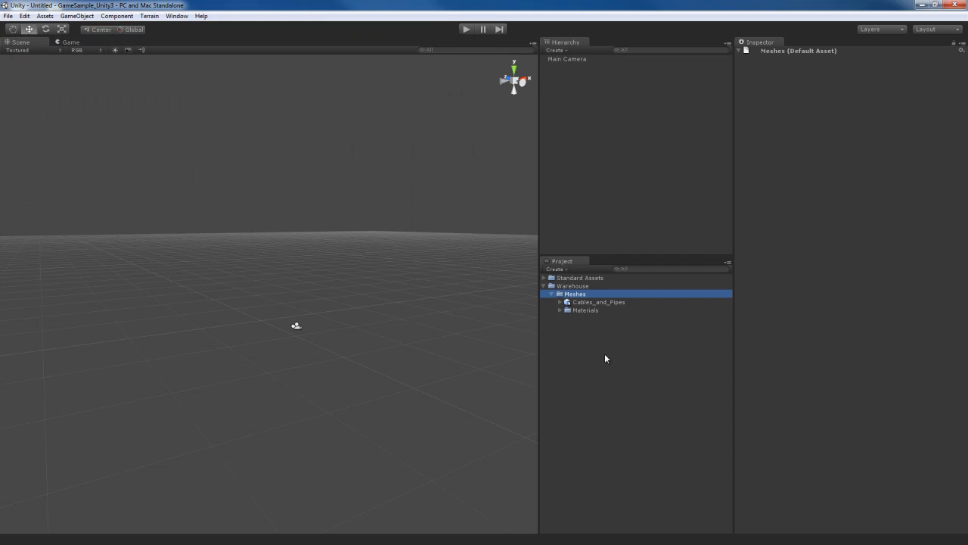
- Delete the Cables_and_Pipes mesh and the Materials folder from the Meshes folder
{"action": "left_click", "coordinate": [588, 303]}
{"action": "left_click", "coordinate": [587, 311], "text": "ctrl"}
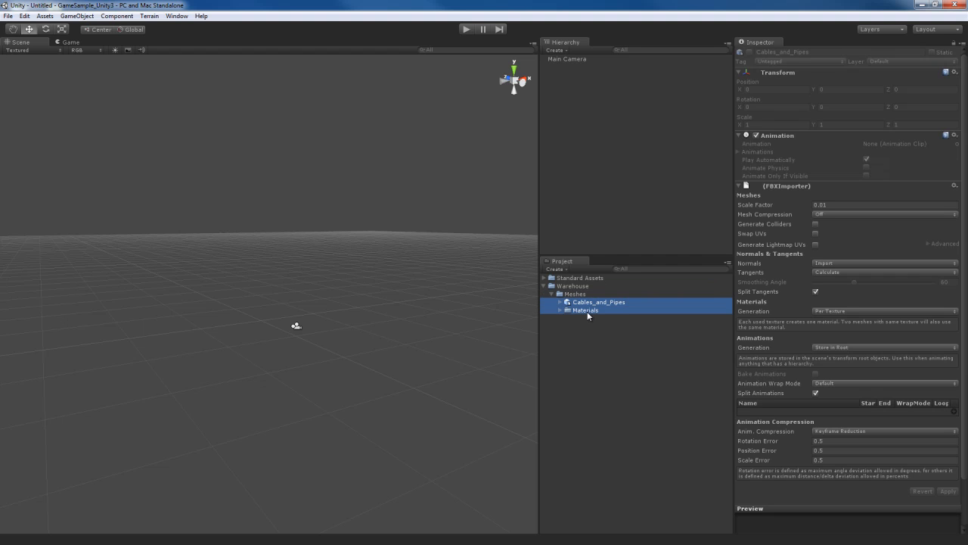
{"action": "key", "text": "Delete"}
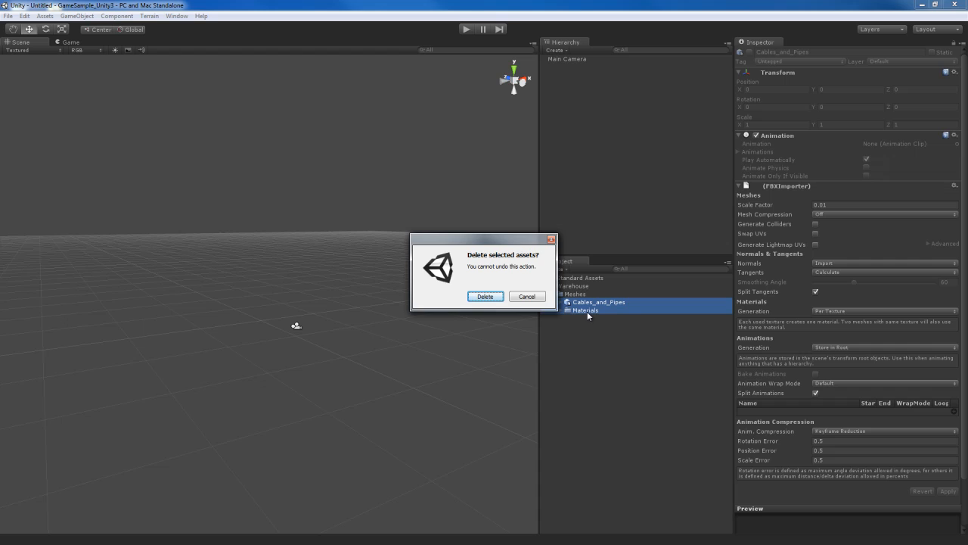
{"action": "key", "text": "Return"}
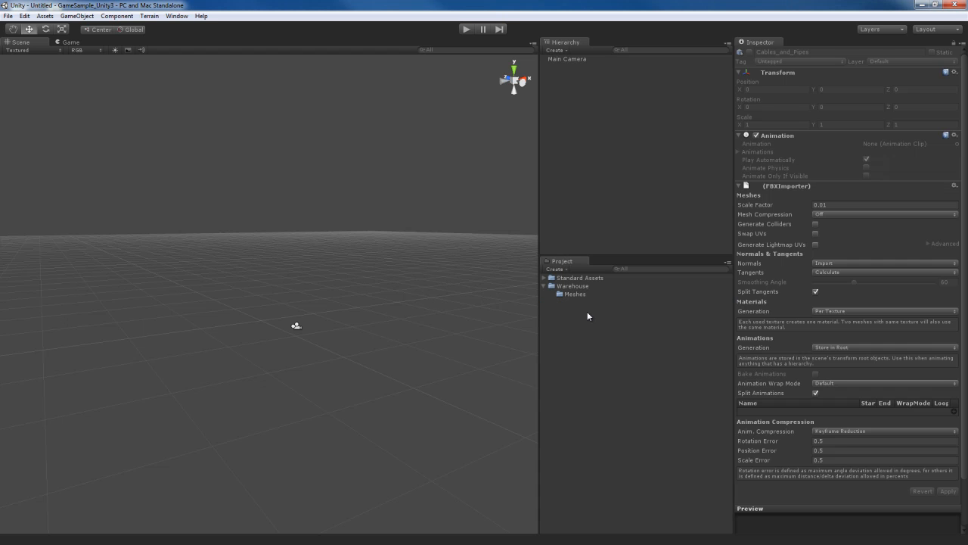
- Copy all the FBX files in Unity_Tutorial_Projects > Game_Assets > Meshes using the file explorer
{"action": "left_click", "coordinate": [580, 293]}
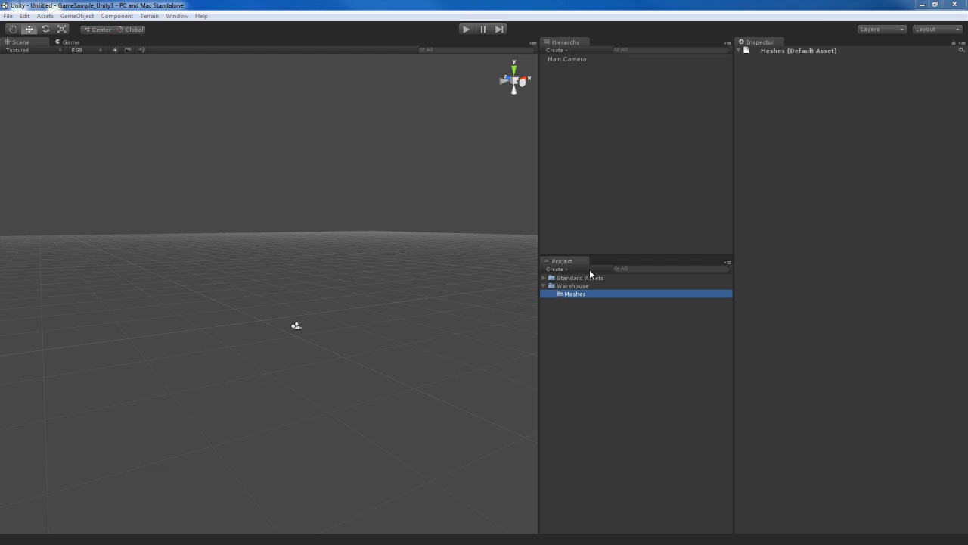
{"action": "left_click_drag", "start_coordinate": [967, 32], "coordinate": [693, 34]}
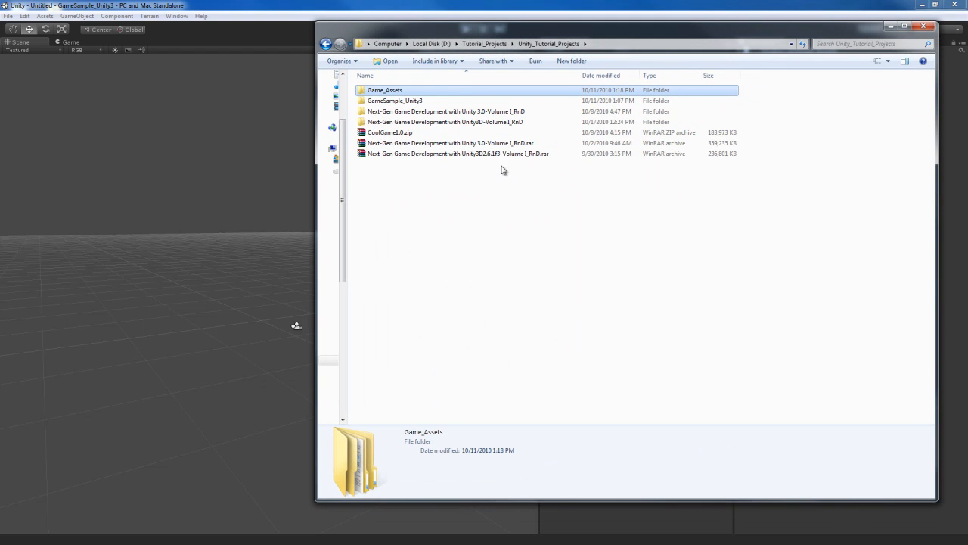
{"action": "double_click", "coordinate": [394, 94]}
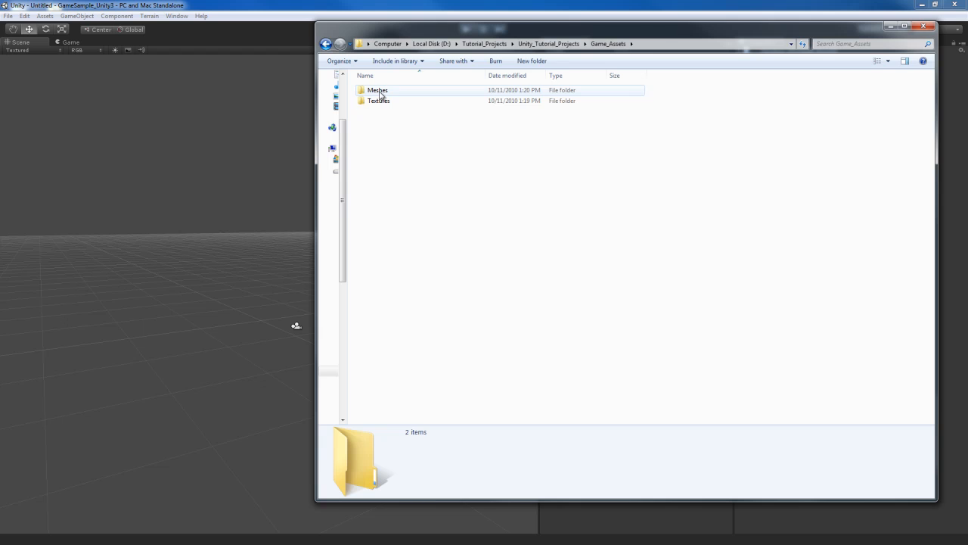
{"action": "double_click", "coordinate": [381, 92]}
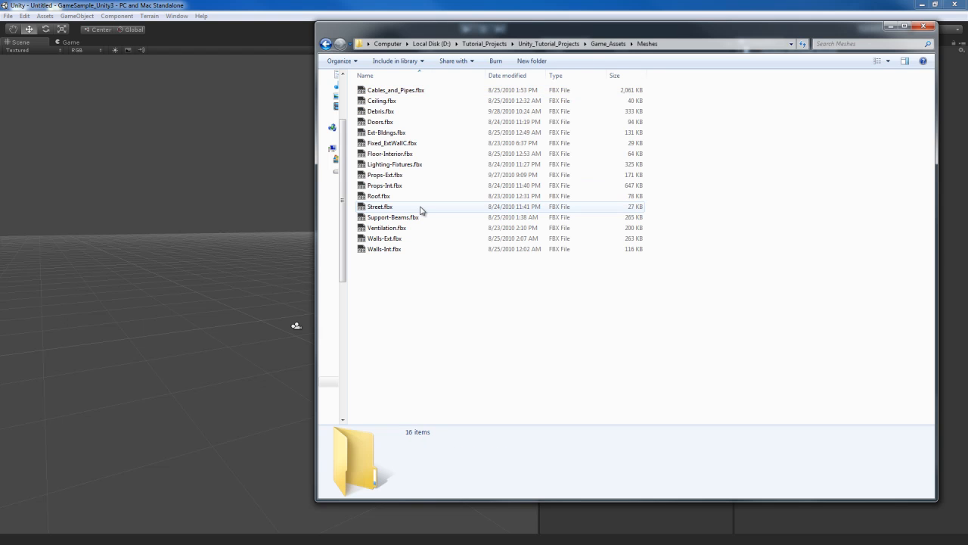
{"action": "key", "text": "ctrl+a"}
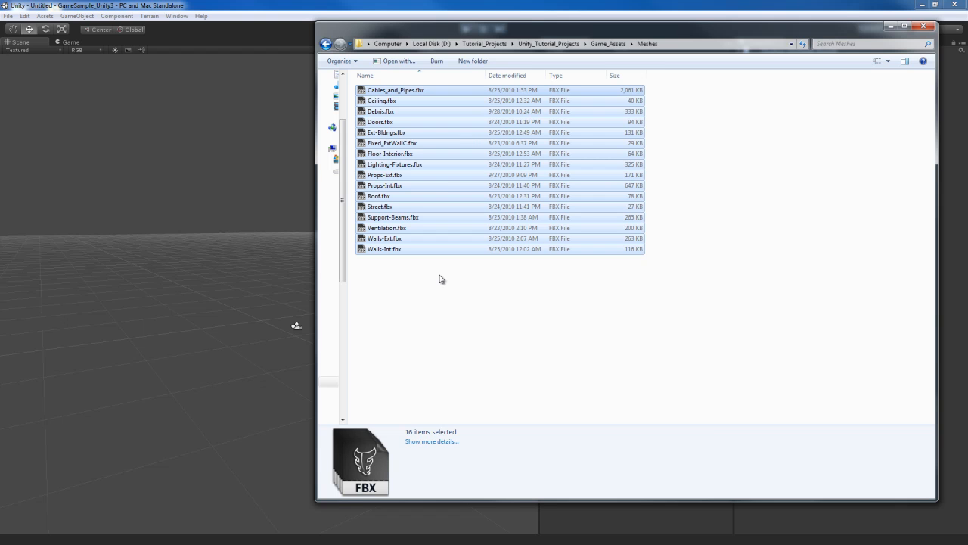
{"action": "left_click_drag", "start_coordinate": [624, 32], "coordinate": [967, 70]}
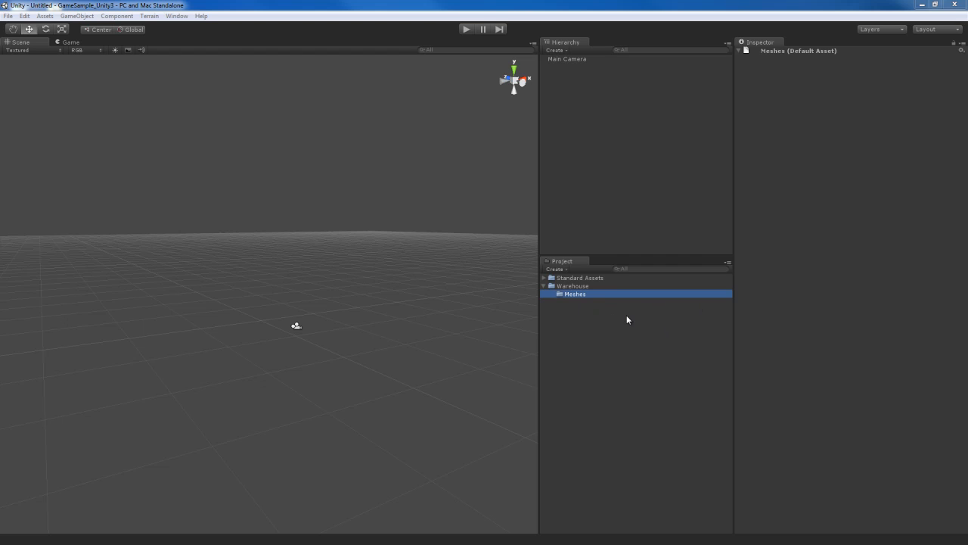
- Paste the copied FBX files into the project's Warehouse > Meshes folder on disk and return to Unity to import them
{"action": "right_click", "coordinate": [575, 295]}
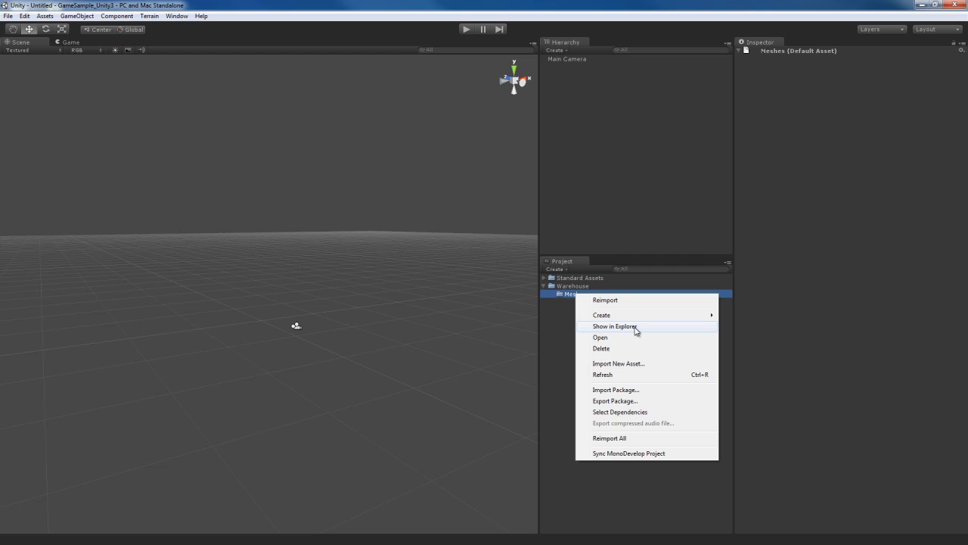
{"action": "left_click", "coordinate": [635, 328]}
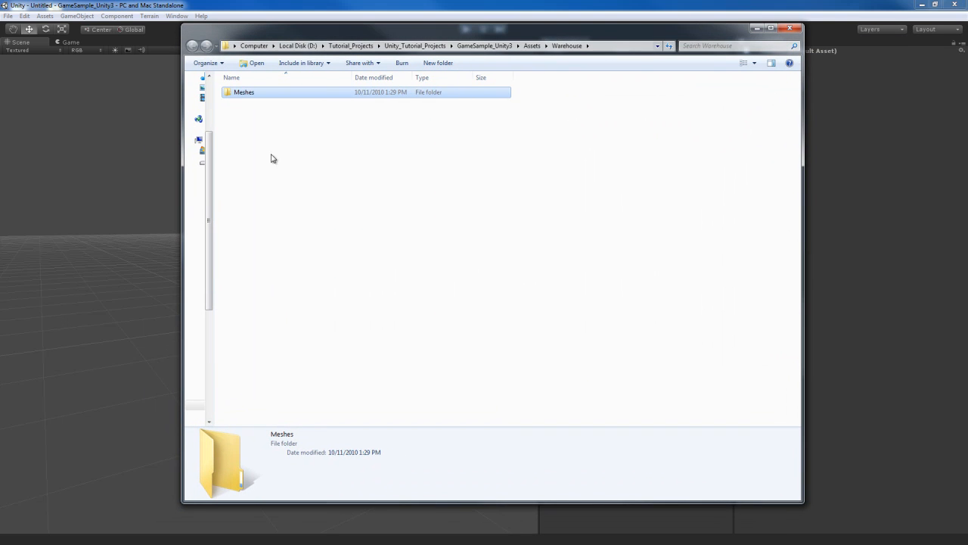
{"action": "double_click", "coordinate": [249, 94]}
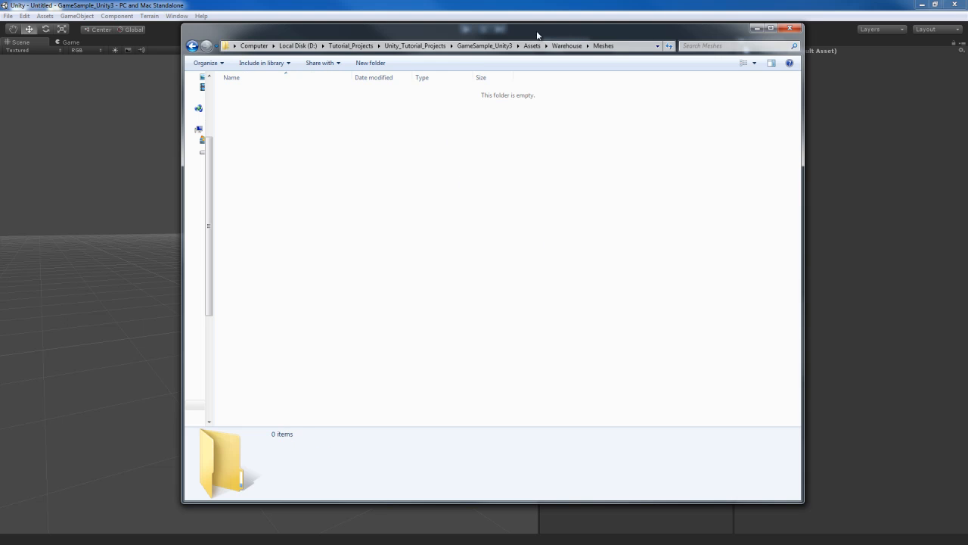
{"action": "left_click_drag", "start_coordinate": [476, 35], "coordinate": [0, 38]}
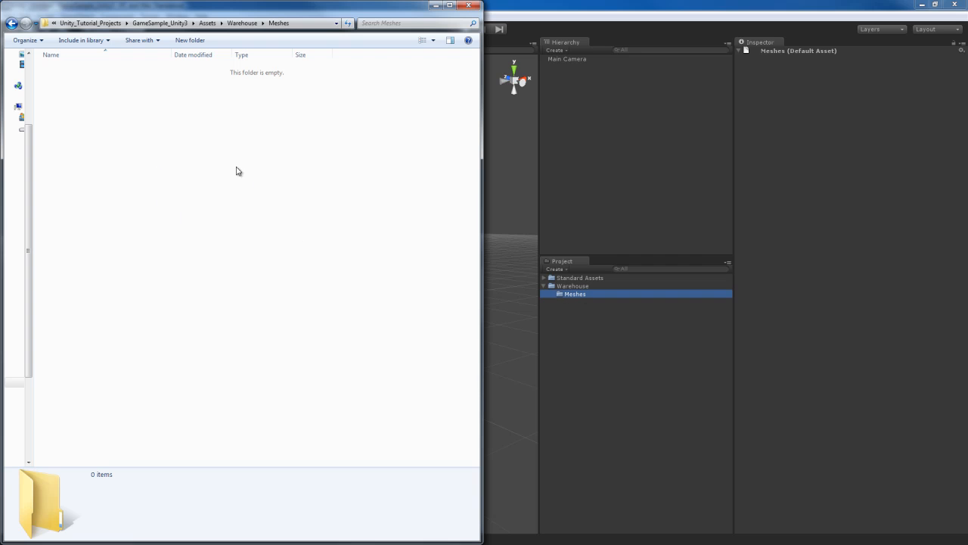
{"action": "key", "text": "ctrl+v"}
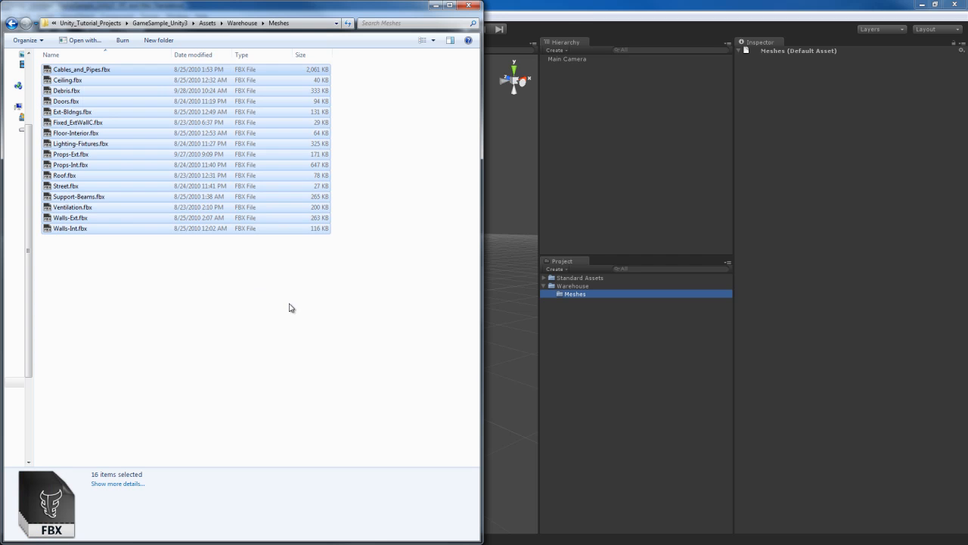
{"action": "left_click", "coordinate": [618, 324]}
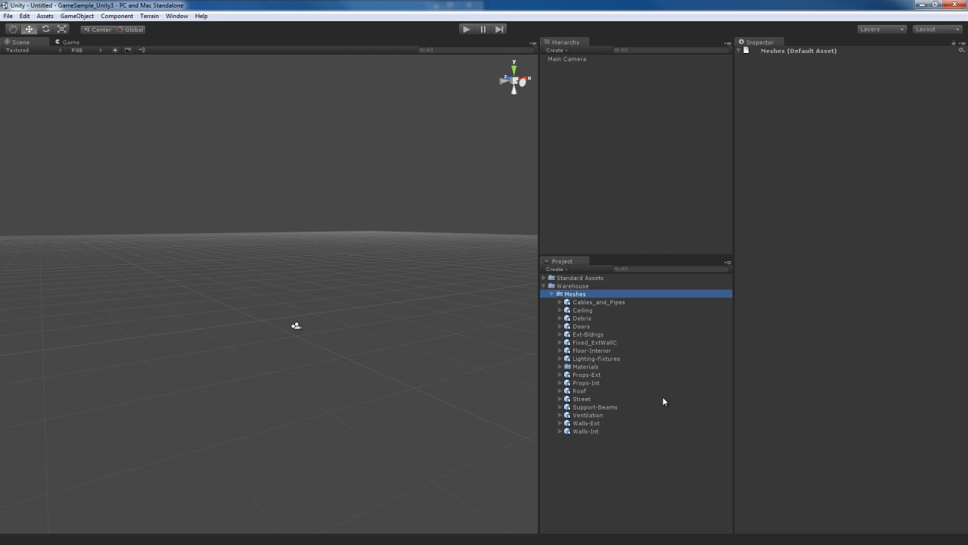
- Look through the materials generated in the Materials folder inside Meshes, and collapse the folder
{"action": "left_click", "coordinate": [580, 366]}
{"action": "left_click", "coordinate": [560, 366]}
{"action": "scroll", "coordinate": [643, 411], "scroll_direction": "down", "scroll_amount": 20}
{"action": "scroll", "coordinate": [643, 408], "scroll_direction": "down", "scroll_amount": 2}
{"action": "scroll", "coordinate": [643, 409], "scroll_direction": "up", "scroll_amount": 15}
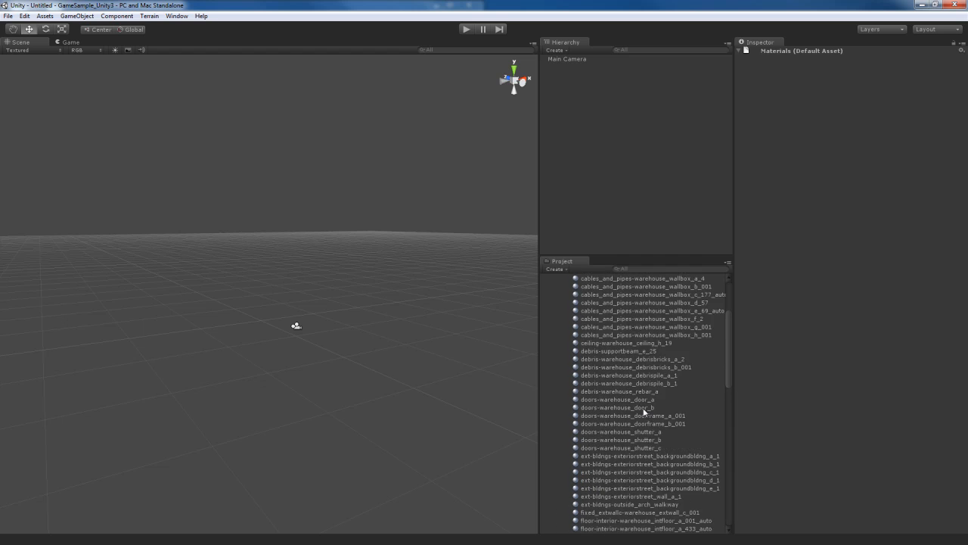
{"action": "scroll", "coordinate": [644, 411], "scroll_direction": "up", "scroll_amount": 5}
{"action": "left_click", "coordinate": [560, 366]}
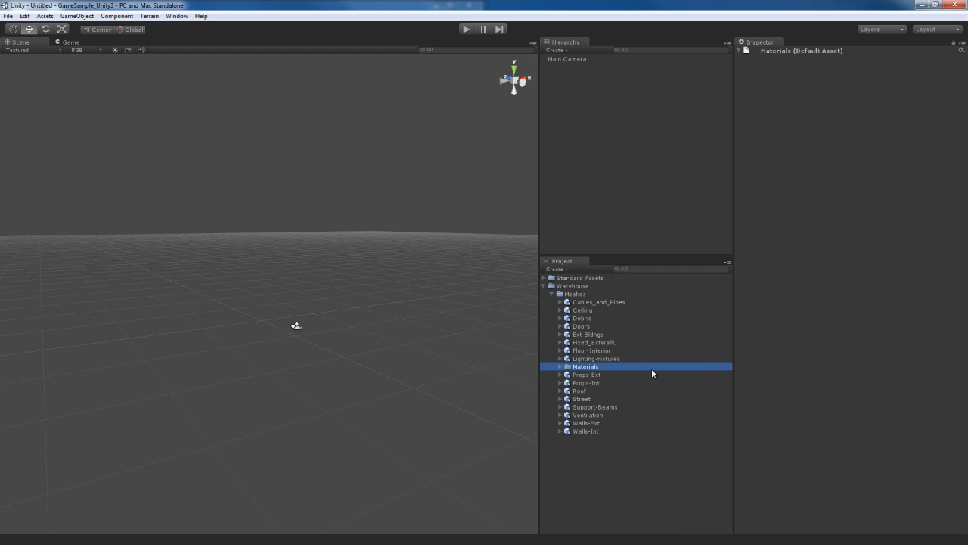
- Set the import Scale Factor of the Cables_and_Pipes mesh to 1
{"action": "left_click", "coordinate": [635, 302]}
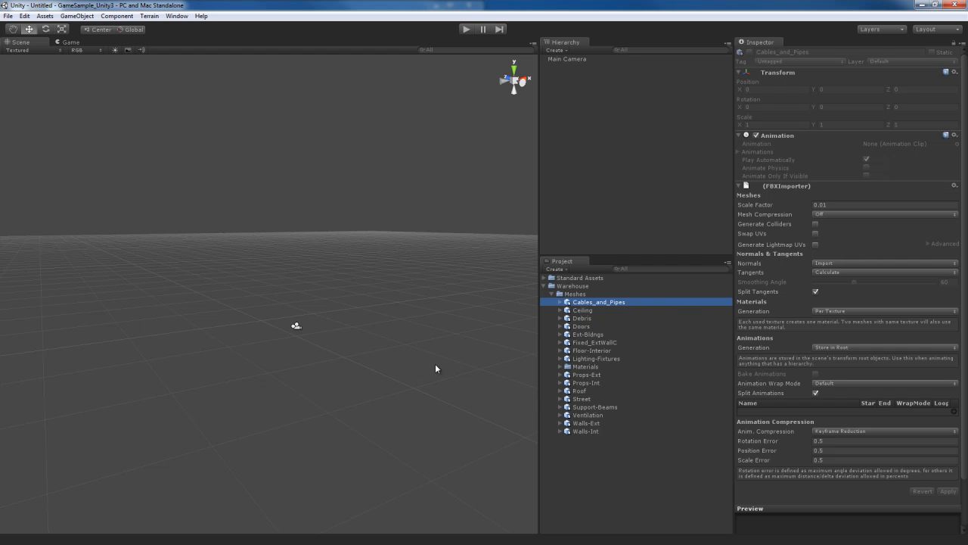
{"action": "mouse_move", "coordinate": [412, 308]}
{"action": "left_mouse_down", "text": "alt"}
{"action": "mouse_move", "coordinate": [400, 317]}
{"action": "mouse_move", "coordinate": [413, 311]}
{"action": "left_mouse_up", "text": "alt"}
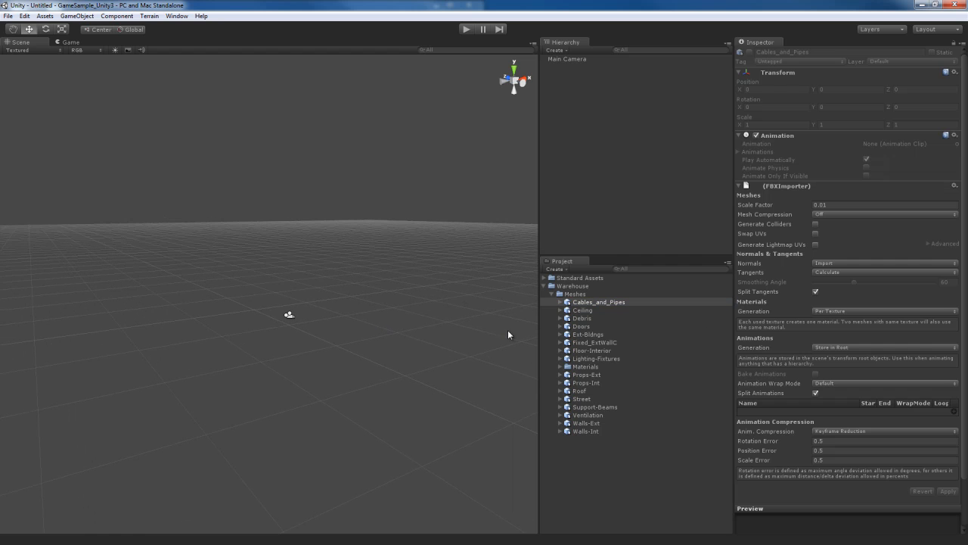
{"action": "left_click", "coordinate": [589, 309]}
{"action": "left_click", "coordinate": [630, 302]}
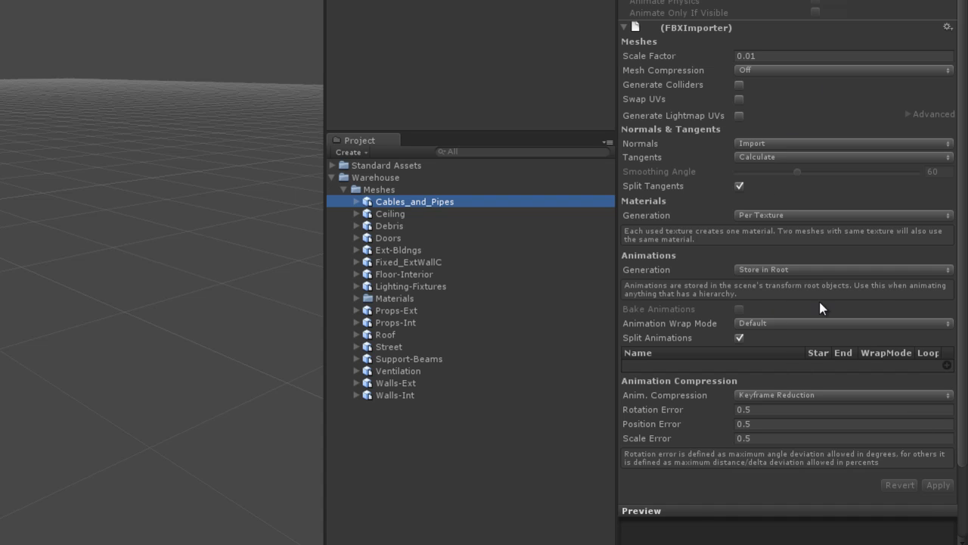
{"action": "scroll", "coordinate": [764, 301], "scroll_direction": "down", "scroll_amount": 3}
{"action": "scroll", "coordinate": [768, 295], "scroll_direction": "up", "scroll_amount": 3}
{"action": "left_click", "coordinate": [771, 57]}
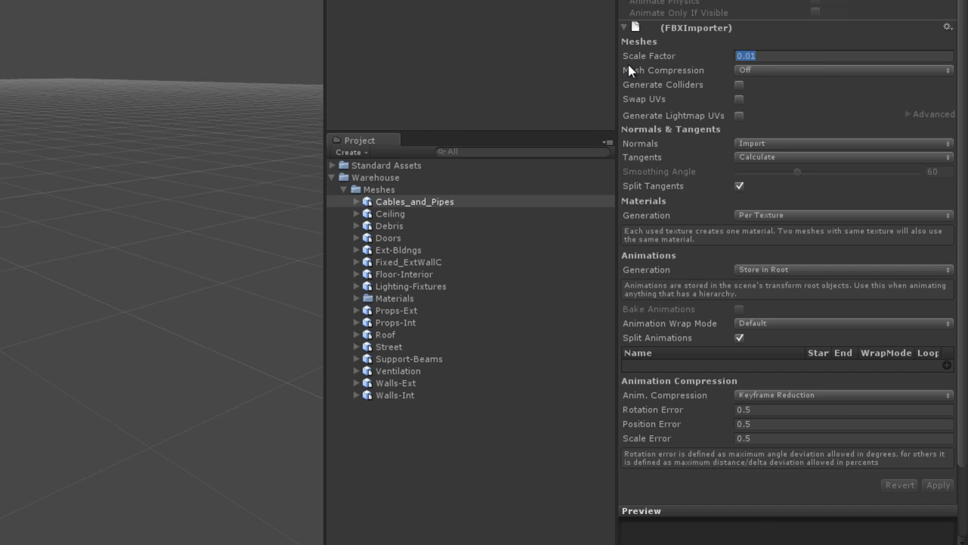
{"action": "double_click", "coordinate": [796, 59]}
{"action": "left_click", "coordinate": [689, 60]}
{"action": "type", "text": "1"}
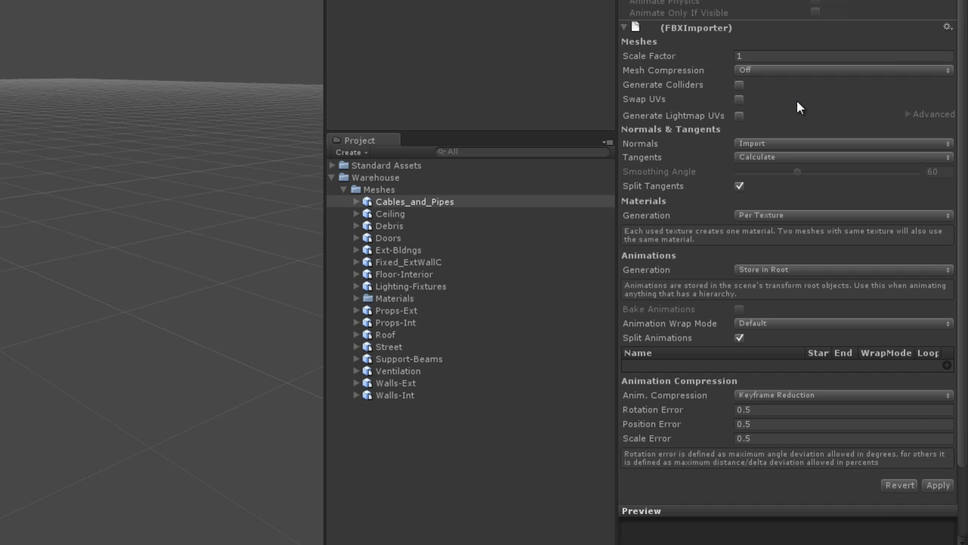
- Review the Mesh Compression options for Cables_and_Pipes and keep the setting at Off
{"action": "left_click", "coordinate": [770, 69]}
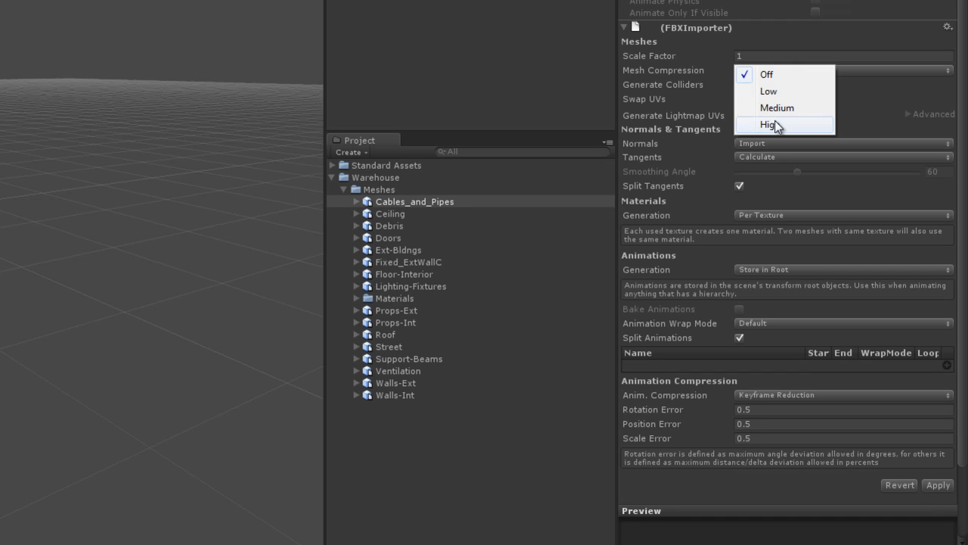
{"action": "left_click", "coordinate": [773, 76]}
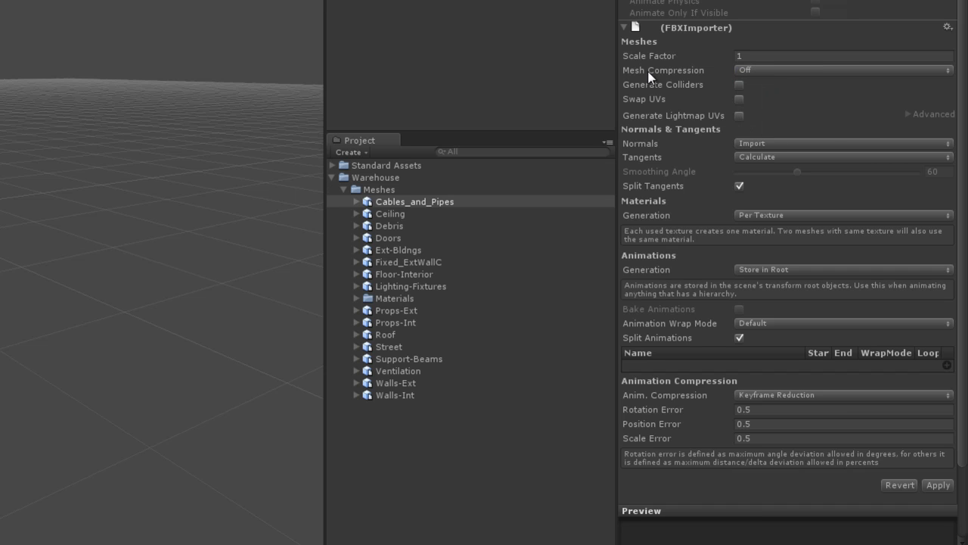
{"action": "left_click", "coordinate": [765, 70]}
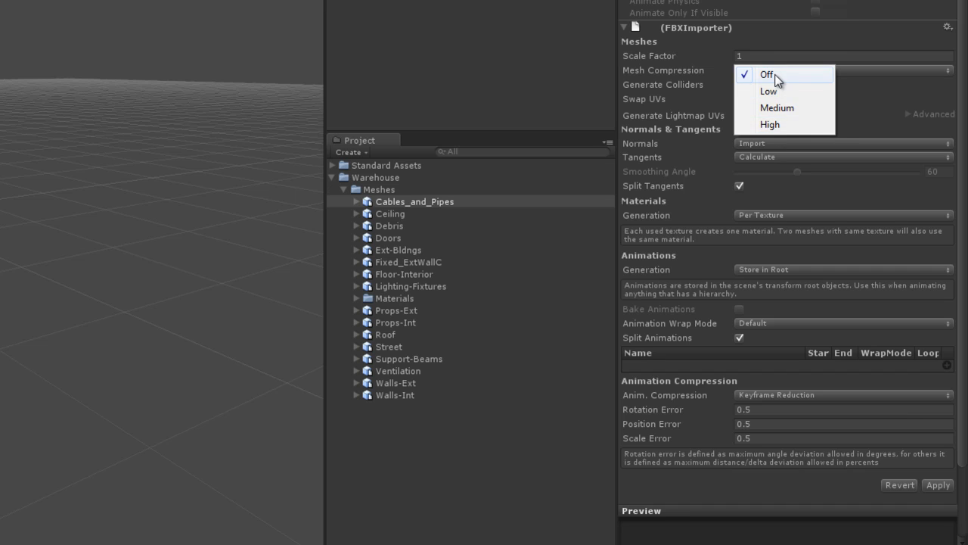
{"action": "left_click", "coordinate": [776, 76]}
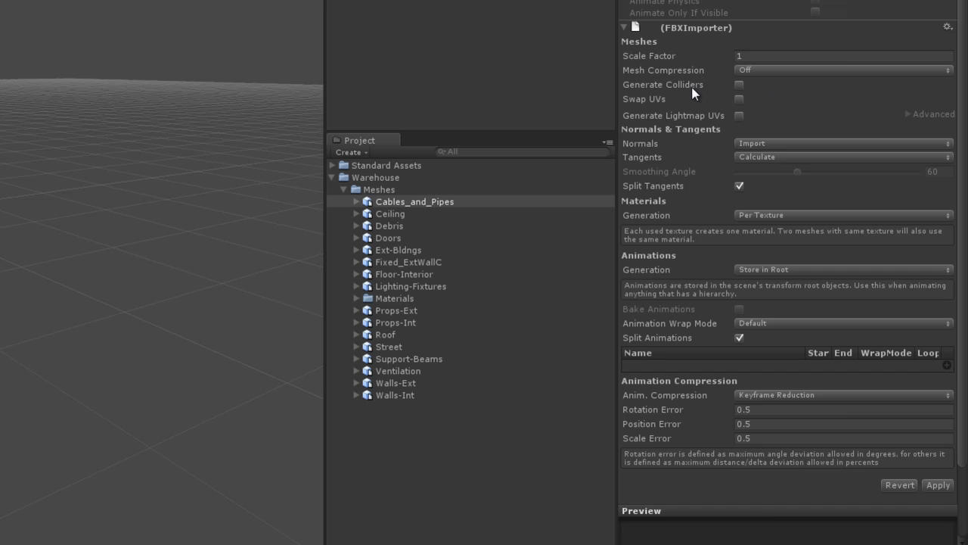
- Enable Generate Colliders and Generate Lightmap UVs for Cables_and_Pipes, and review the advanced lightmap UV settings
{"action": "mouse_move", "coordinate": [762, 91]}
{"action": "left_click", "coordinate": [738, 85]}
{"action": "left_click", "coordinate": [738, 116]}
{"action": "left_click", "coordinate": [911, 114]}
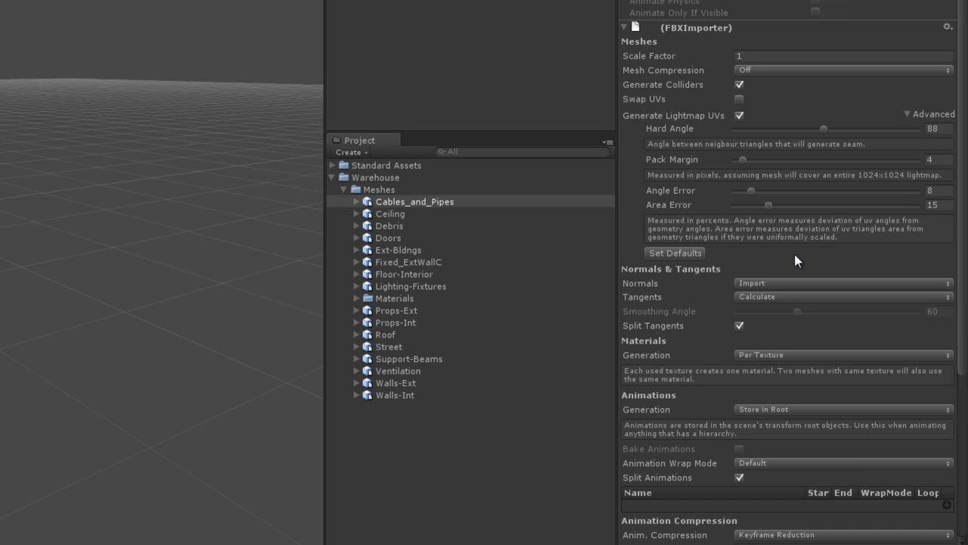
{"action": "left_click", "coordinate": [907, 114]}
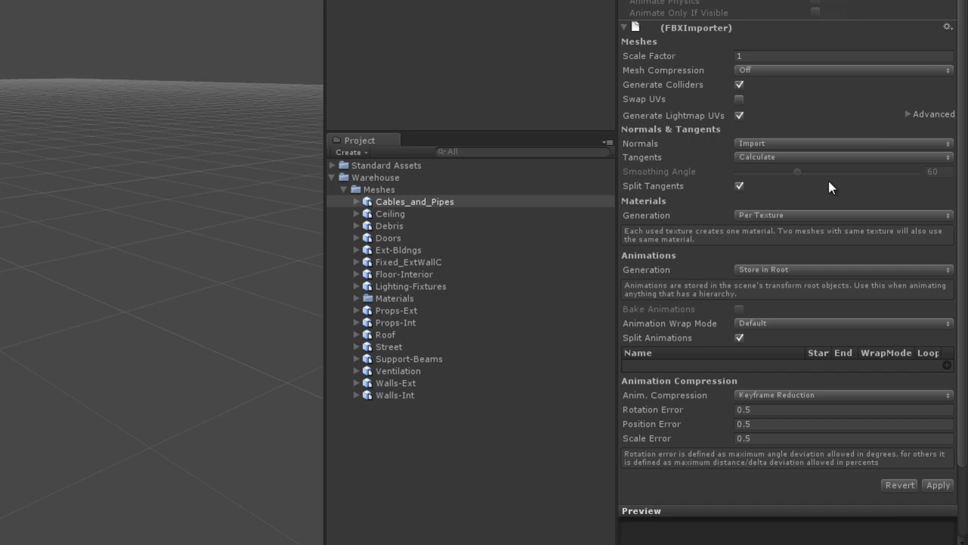
- Keep Normals on Import and material Generation on Per Texture, and apply the Cables_and_Pipes import settings
{"action": "left_click", "coordinate": [773, 142]}
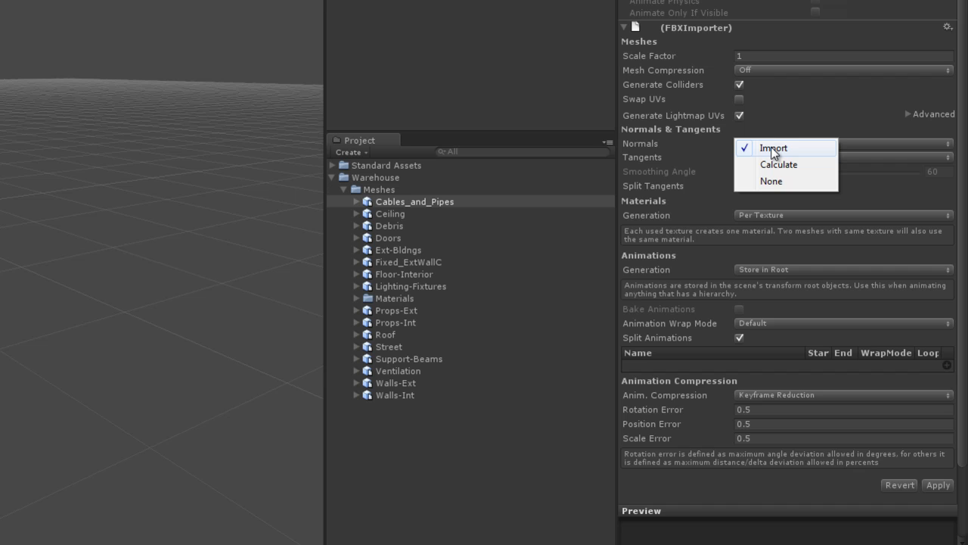
{"action": "left_click", "coordinate": [772, 150]}
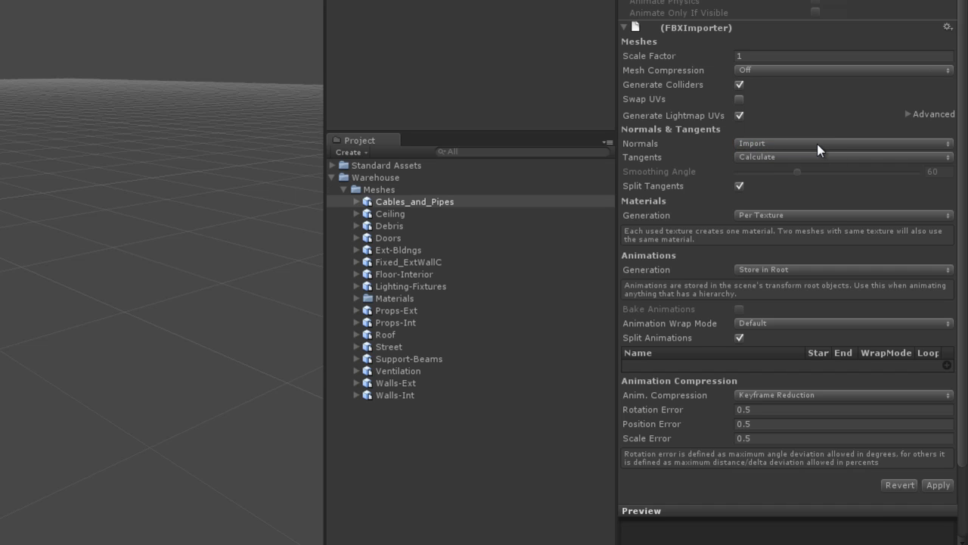
{"action": "left_click", "coordinate": [817, 144]}
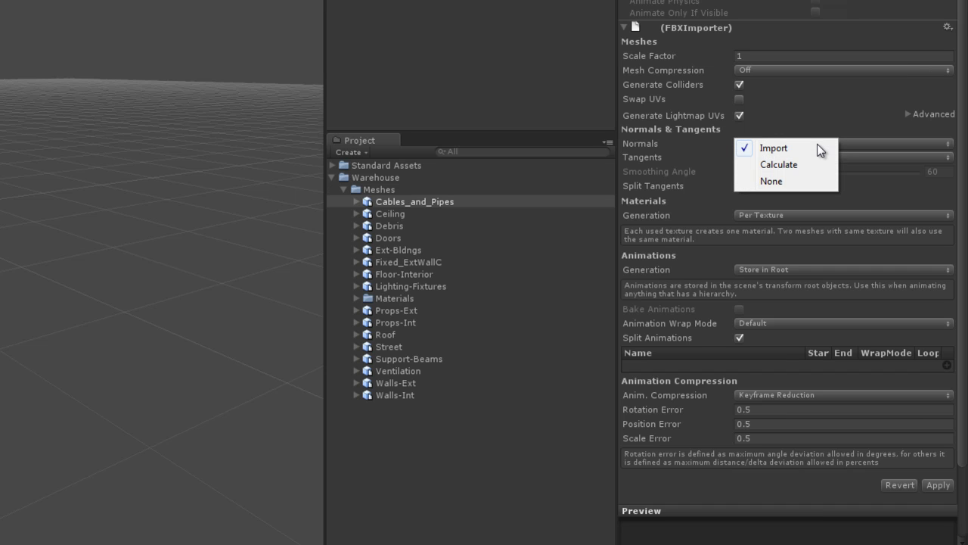
{"action": "left_click", "coordinate": [777, 149]}
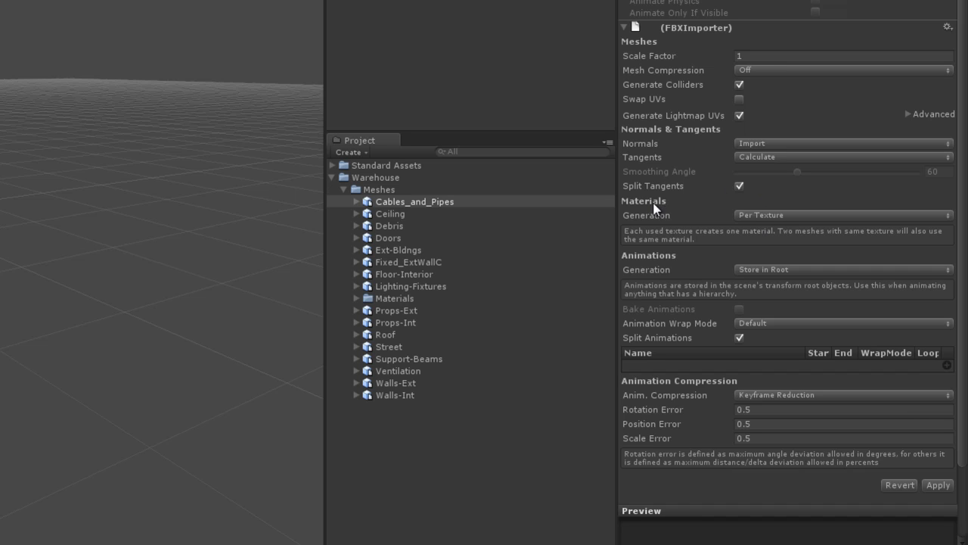
{"action": "left_click", "coordinate": [784, 211]}
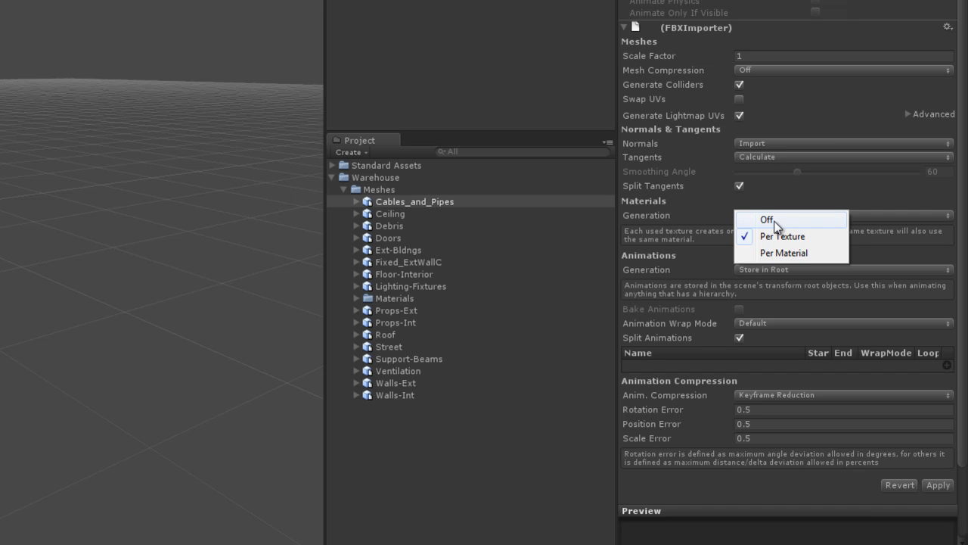
{"action": "left_click", "coordinate": [780, 237]}
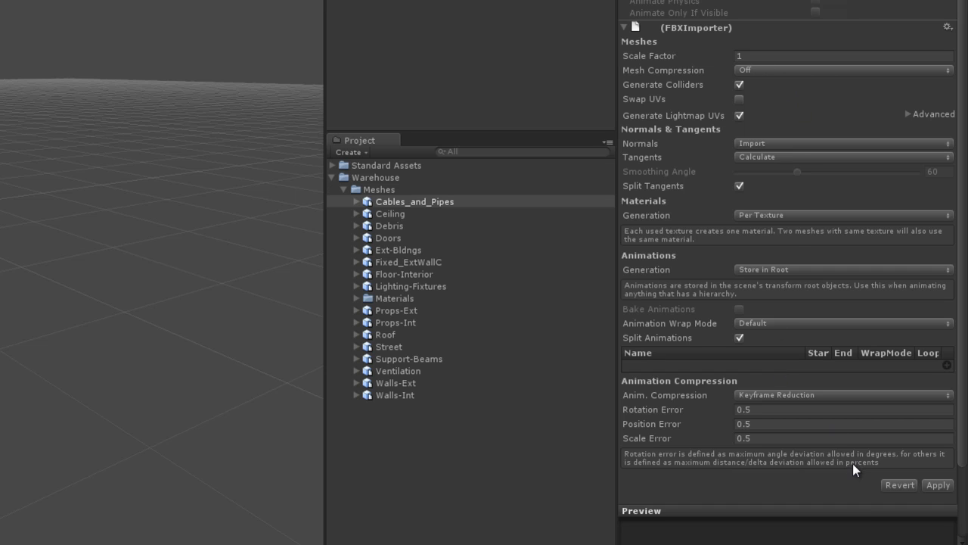
{"action": "left_click", "coordinate": [940, 485]}
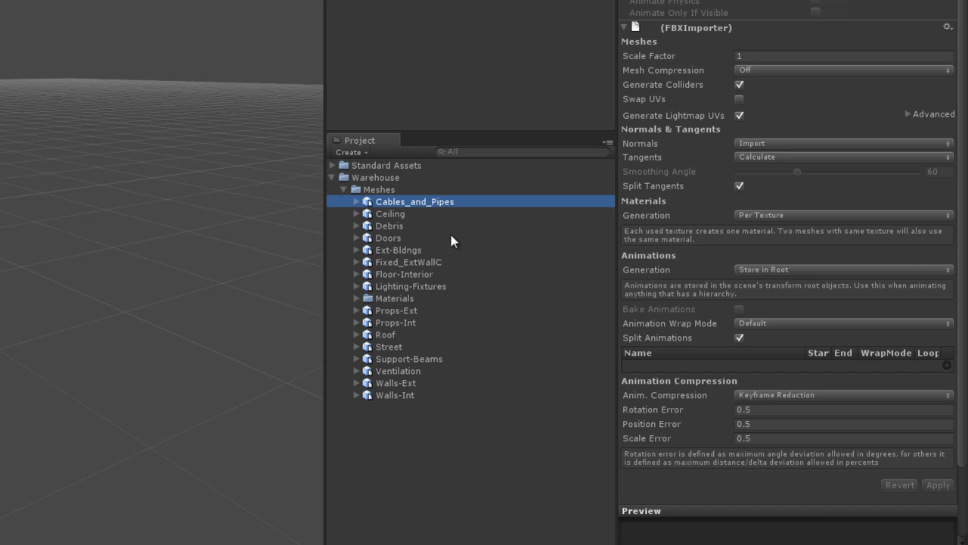
- Place the Cables_and_Pipes mesh in the scene near the Main Camera and frame it in the view
{"action": "right_click_drag", "start_coordinate": [113, 175], "coordinate": [116, 205]}
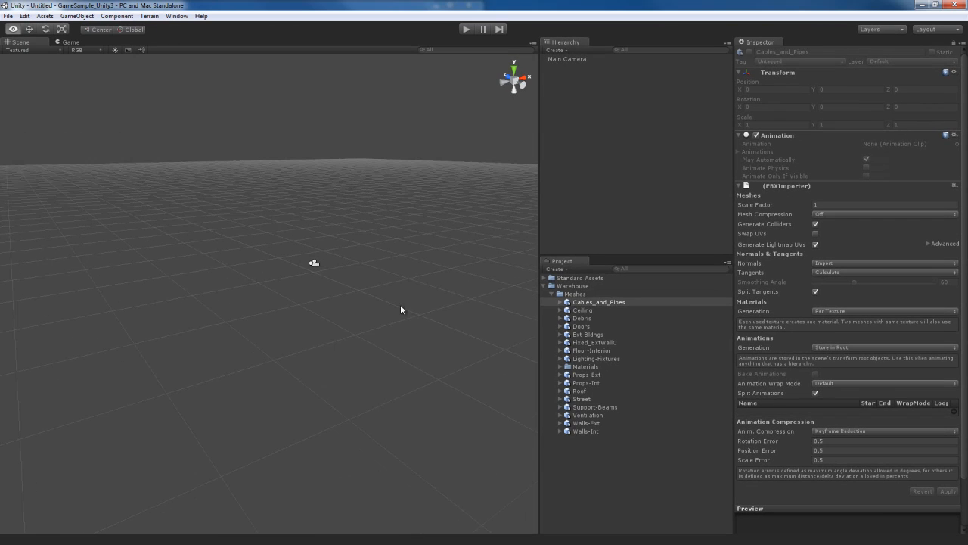
{"action": "right_click_drag", "start_coordinate": [401, 305], "coordinate": [405, 304]}
{"action": "left_click", "coordinate": [610, 301]}
{"action": "left_click_drag", "start_coordinate": [611, 301], "coordinate": [311, 276]}
{"action": "key", "text": "f"}
{"action": "key", "text": "s"}
{"action": "right_click_drag", "start_coordinate": [351, 351], "coordinate": [354, 344]}
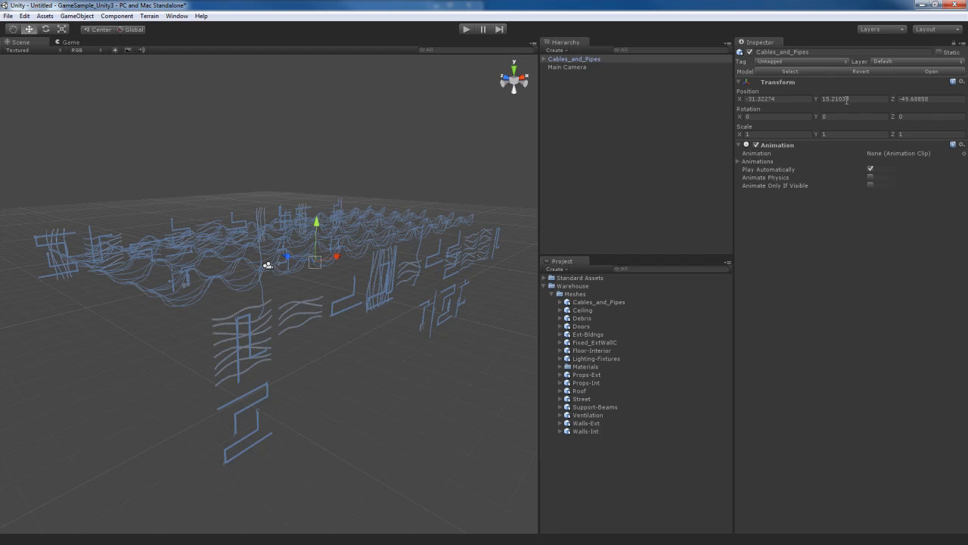
- Set the position of Cables_and_Pipes in the scene to X 0, Y 0, Z 0
{"action": "double_click", "coordinate": [803, 98]}
{"action": "left_click_drag", "start_coordinate": [791, 100], "coordinate": [672, 94]}
{"action": "type", "text": "0"}
{"action": "key", "text": "Tab"}
{"action": "type", "text": "0"}
{"action": "key", "text": "Tab"}
{"action": "type", "text": "0"}
{"action": "key", "text": "Return"}
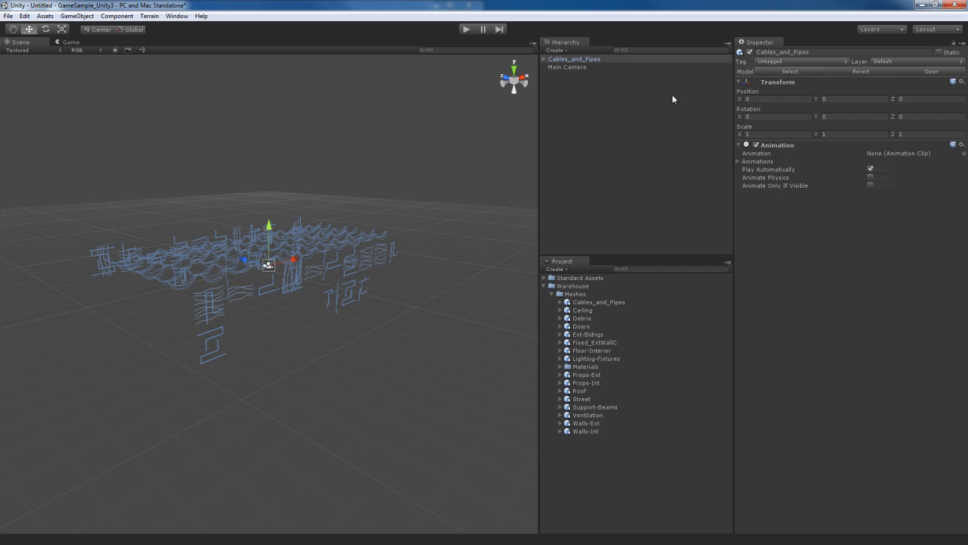
- Set the Ceiling mesh's import Scale Factor to 1, enable Generate Lightmap UVs and apply the import settings
{"action": "right_click_drag", "start_coordinate": [422, 258], "coordinate": [389, 267]}
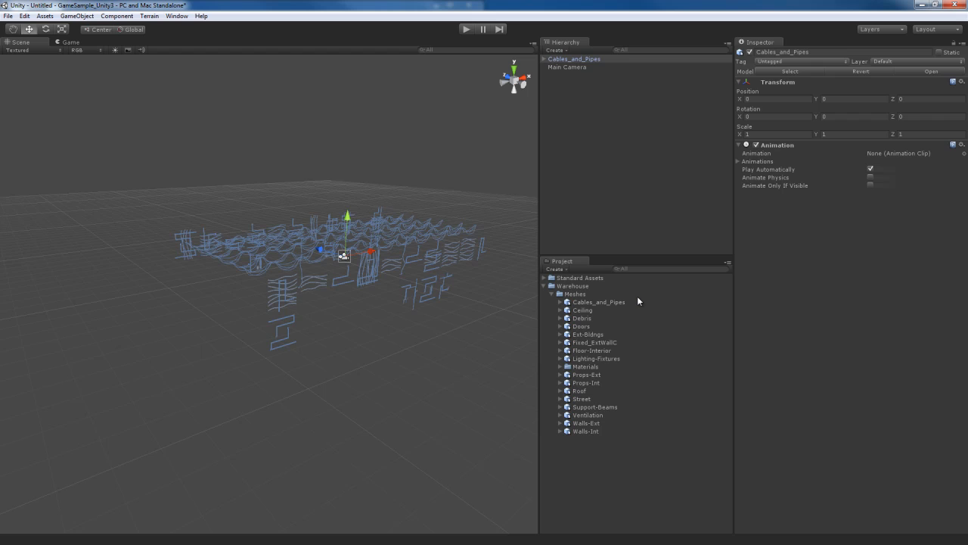
{"action": "left_click", "coordinate": [585, 313]}
{"action": "left_click", "coordinate": [845, 204]}
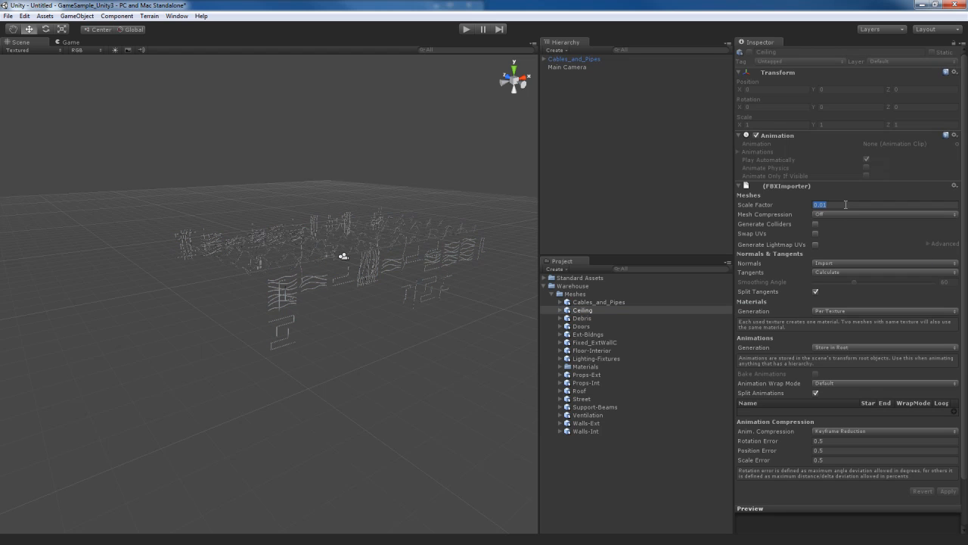
{"action": "type", "text": "1"}
{"action": "left_click", "coordinate": [816, 244]}
{"action": "left_click", "coordinate": [947, 491]}
- Place the Ceiling mesh in the scene and set its position to X 0, Y 0, Z 0
{"action": "left_click_drag", "start_coordinate": [588, 311], "coordinate": [363, 316]}
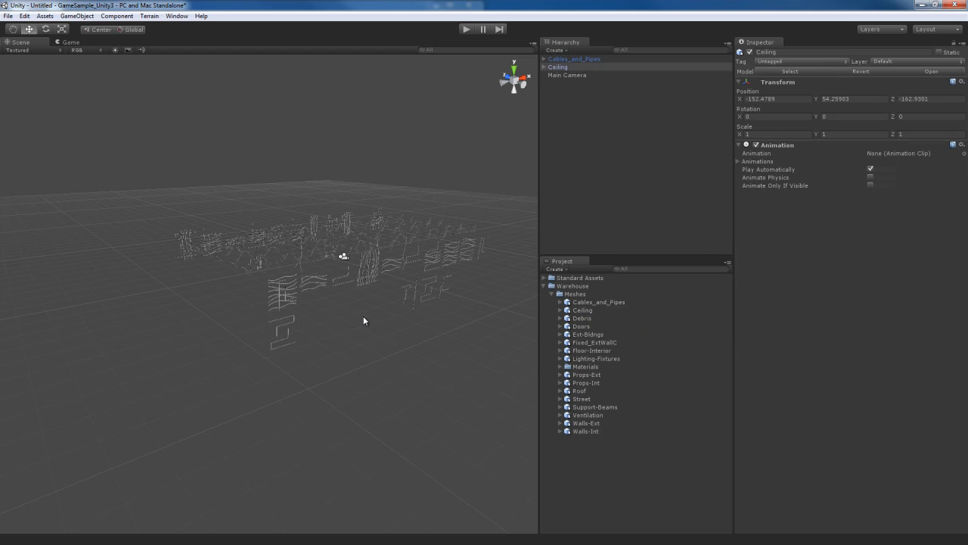
{"action": "left_click", "coordinate": [801, 99]}
{"action": "type", "text": "0"}
{"action": "key", "text": "Tab"}
{"action": "type", "text": "0"}
{"action": "key", "text": "Tab"}
{"action": "type", "text": "0"}
{"action": "key", "text": "Return"}
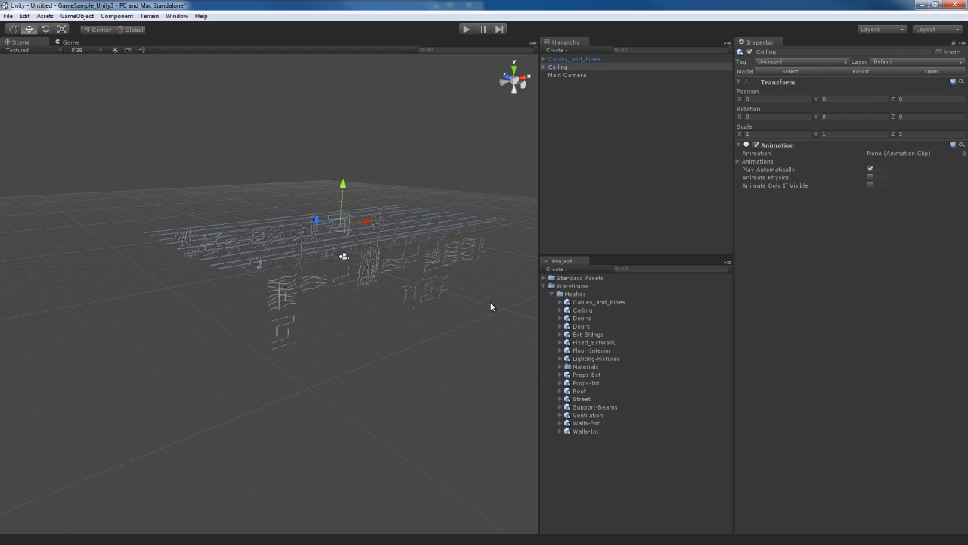
- Set the Debris mesh's import Scale Factor to 1, enable Generate Lightmap UVs and apply the import settings
{"action": "left_click", "coordinate": [605, 317]}
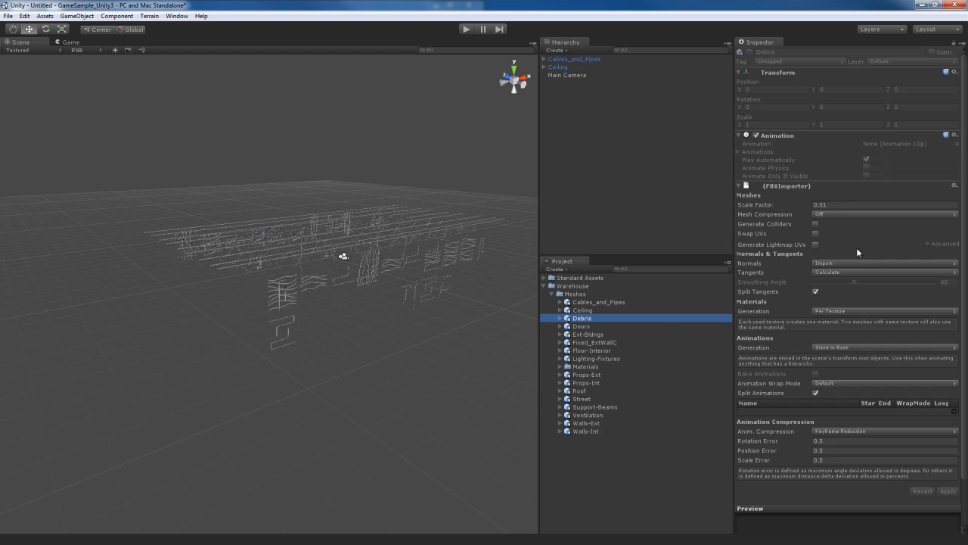
{"action": "left_click", "coordinate": [844, 205]}
{"action": "type", "text": "1"}
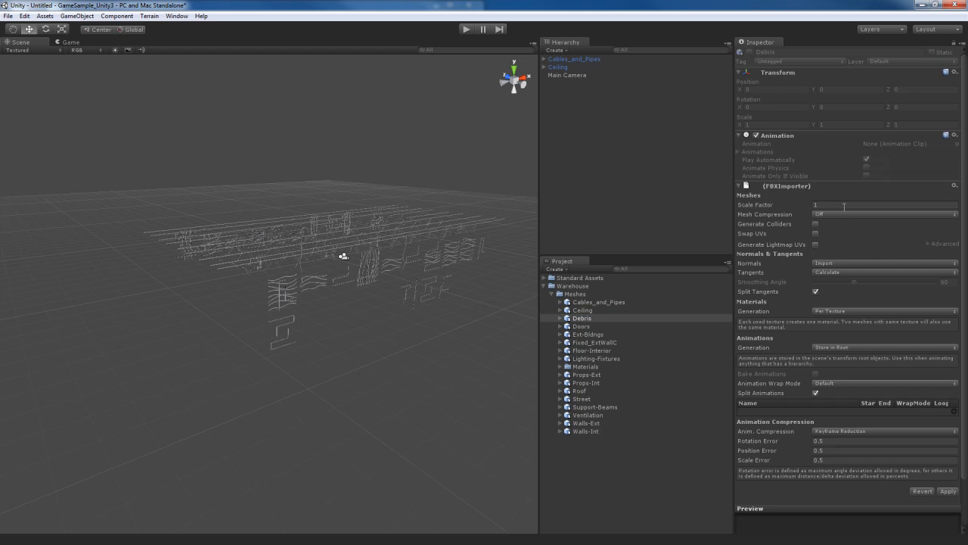
{"action": "left_click", "coordinate": [816, 244]}
{"action": "left_click", "coordinate": [948, 491]}
- Place the Debris mesh in the scene and set its position to X 0, Y 0, Z 0
{"action": "left_click_drag", "start_coordinate": [583, 318], "coordinate": [379, 318]}
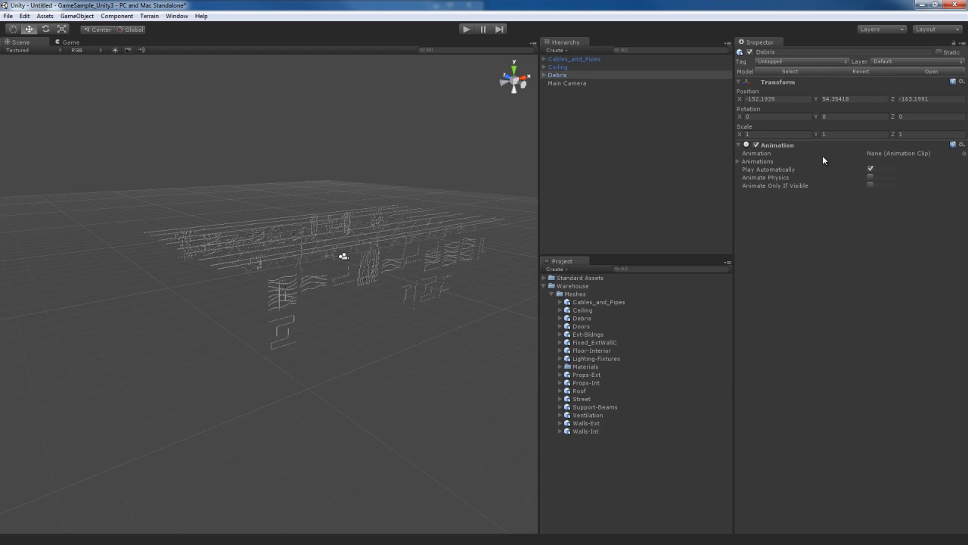
{"action": "left_click", "coordinate": [787, 98]}
{"action": "type", "text": "0"}
{"action": "key", "text": "Tab"}
{"action": "type", "text": "0"}
{"action": "key", "text": "Tab"}
{"action": "type", "text": "0"}
{"action": "key", "text": "Return"}
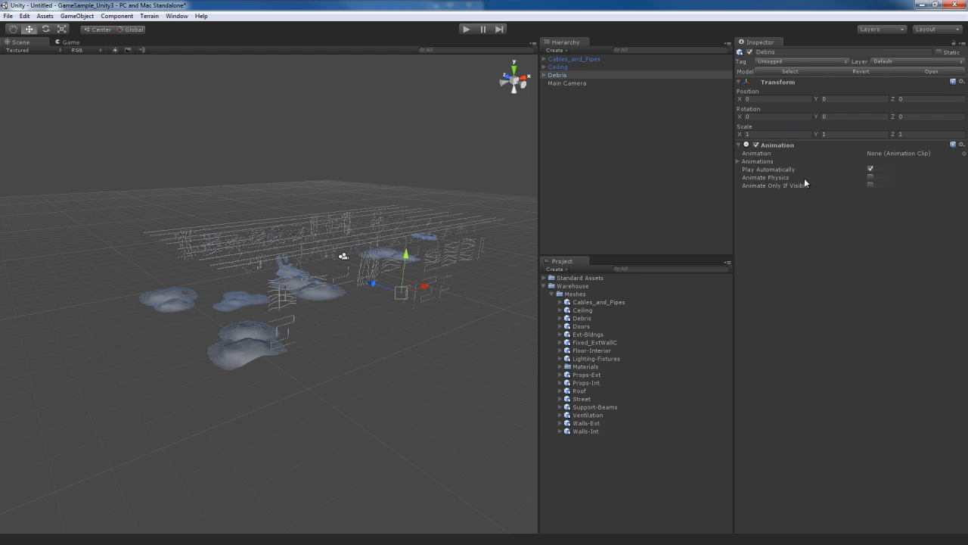
- Open the import settings of the Doors mesh in the Warehouse Meshes folder
{"action": "right_click_drag", "start_coordinate": [418, 346], "coordinate": [407, 350]}
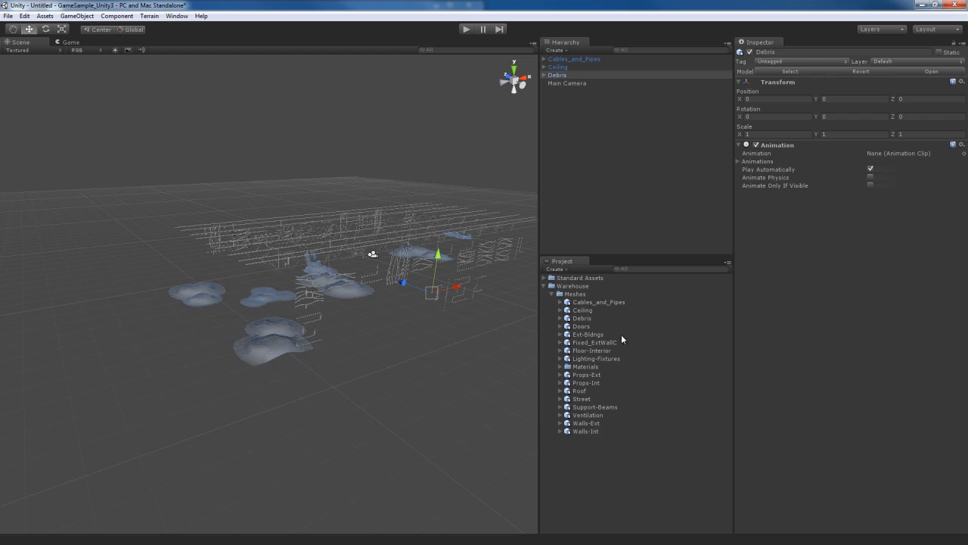
{"action": "left_click", "coordinate": [580, 326]}
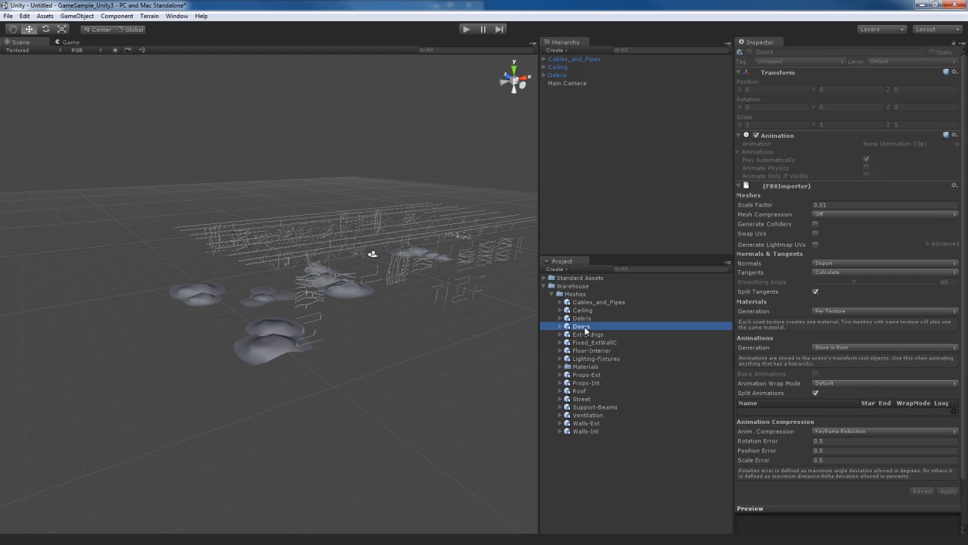